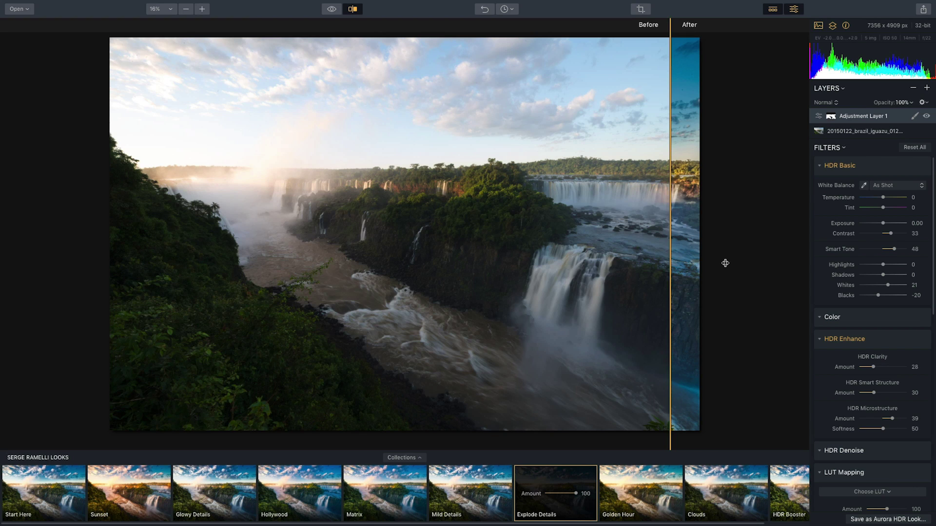
# - Step through the intro preview's before/after comparison, Better Skies look, Smart Structure and adjustment layer demos
pyautogui.moveTo(671, 270); pyautogui.dragTo(107, 265)
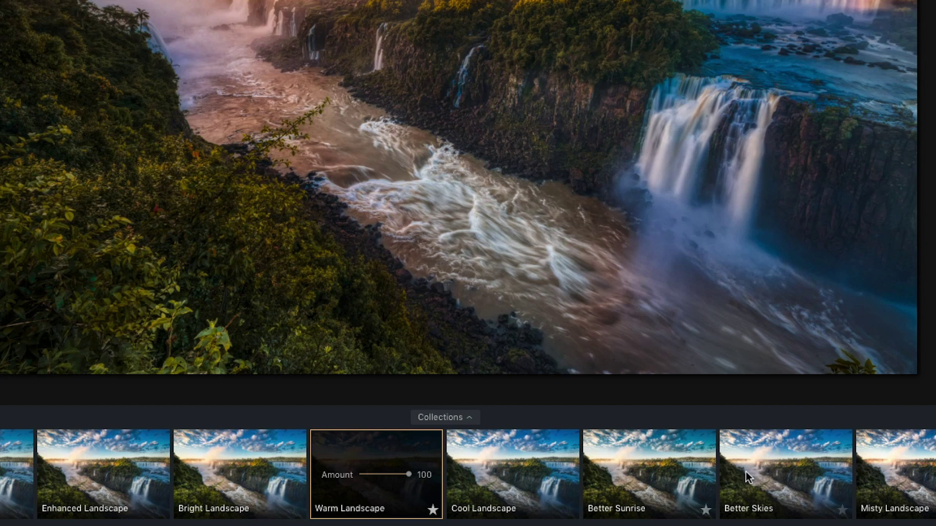
pyautogui.click(603, 489)
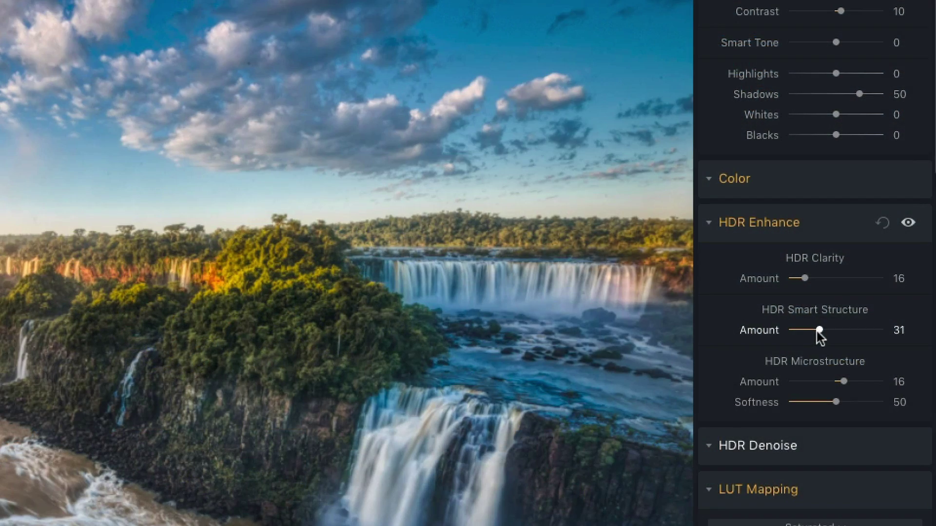
pyautogui.moveTo(819, 330); pyautogui.dragTo(909, 330)
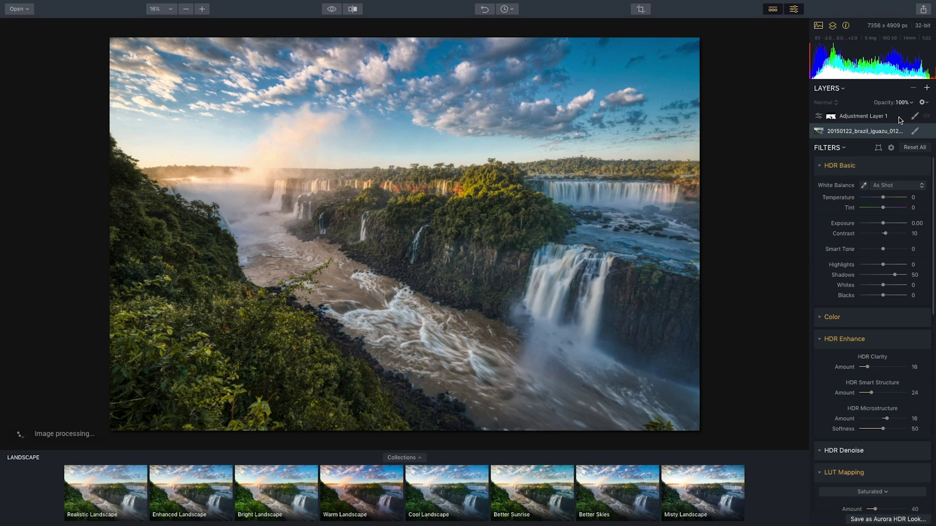
pyautogui.click(899, 117)
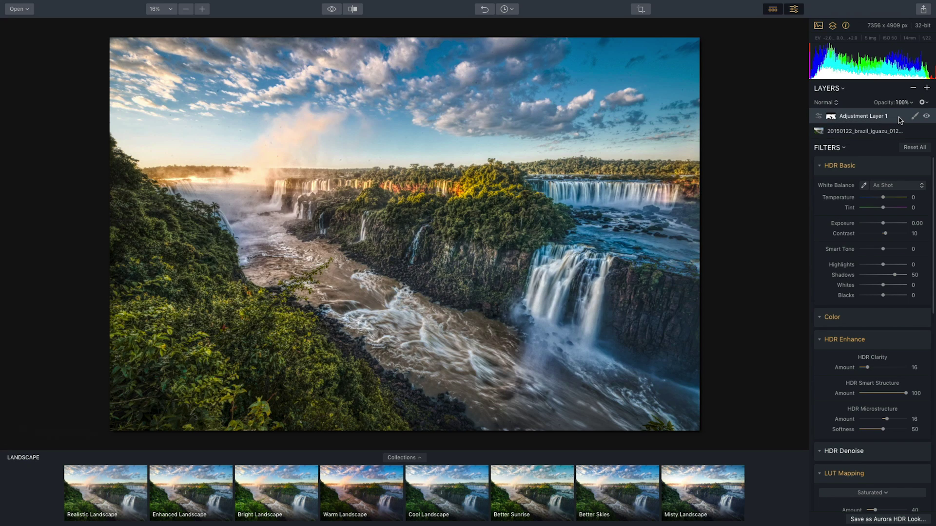
# - Continue past the new layer, auto-alignment, HDR merge and export demos to reach the welcome screen
pyautogui.click(927, 88)
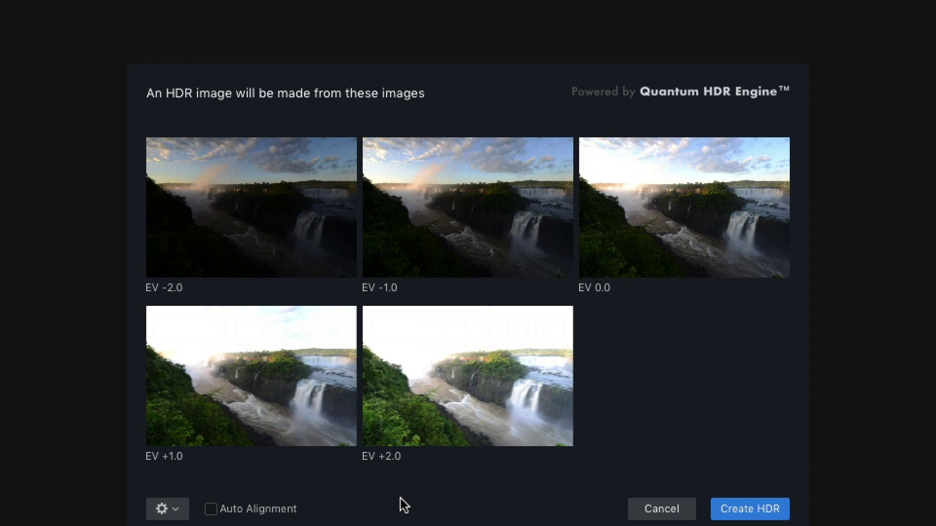
pyautogui.click(212, 509)
pyautogui.click(744, 509)
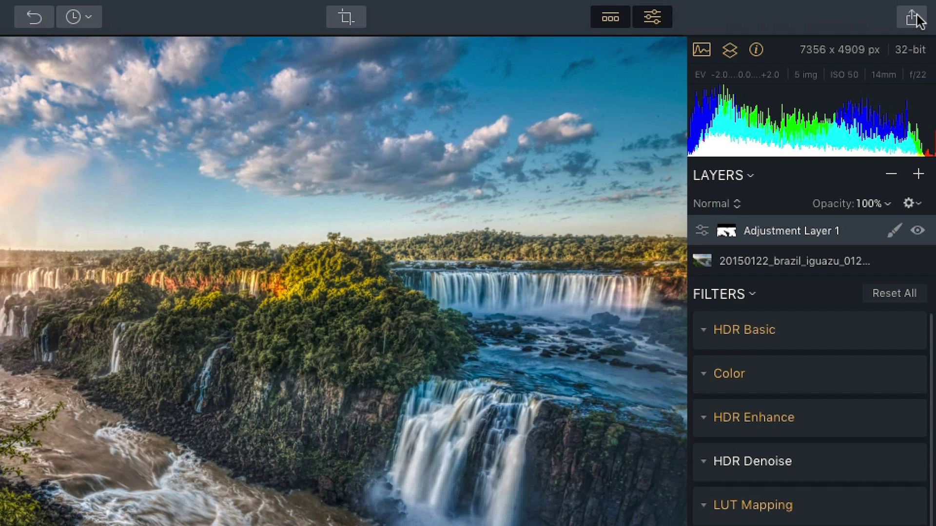
pyautogui.click(921, 22)
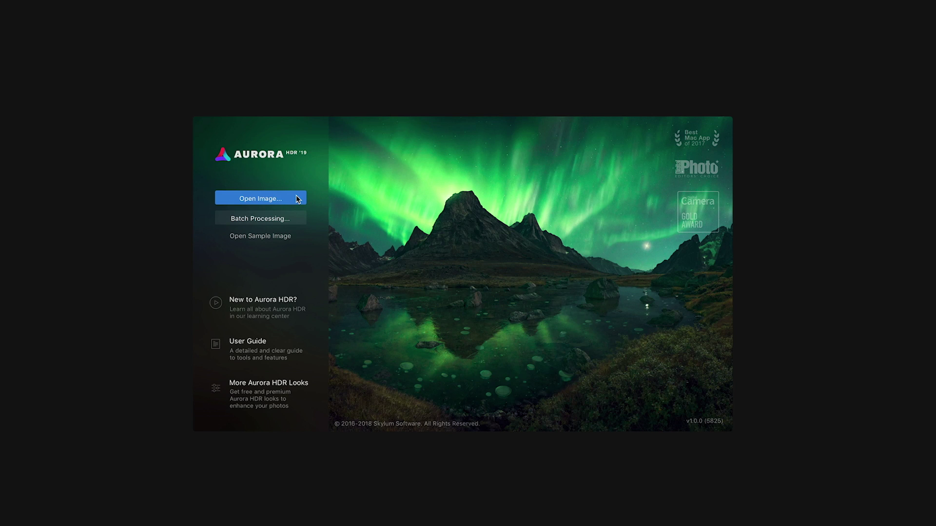
# - Load all five japan_fuji JPEG exposures (EV -2.3 to +1.7) into the HDR merge dialog
pyautogui.click(297, 198)
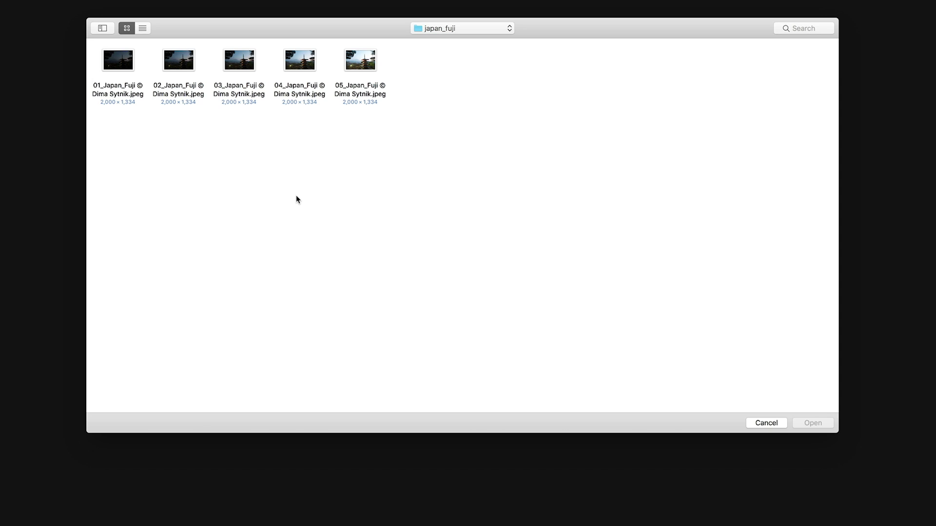
pyautogui.moveTo(433, 105); pyautogui.dragTo(98, 54)
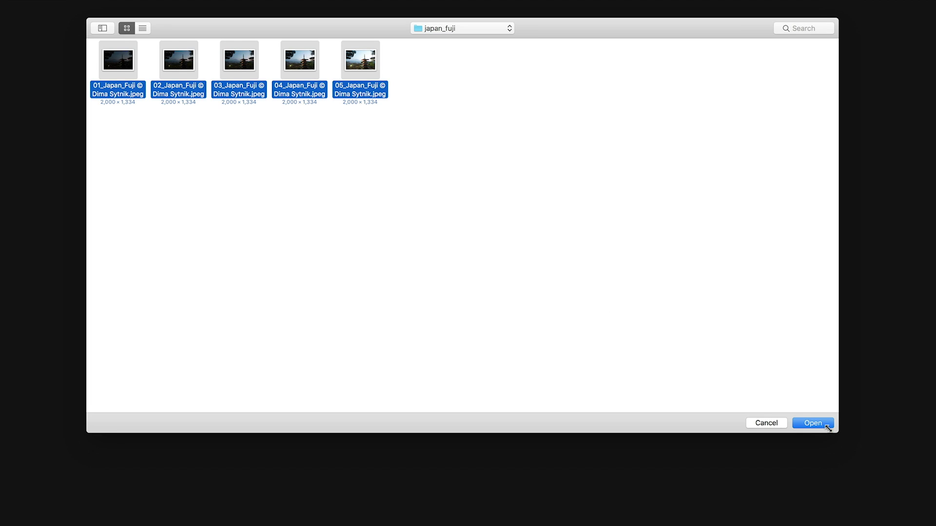
pyautogui.click(826, 426)
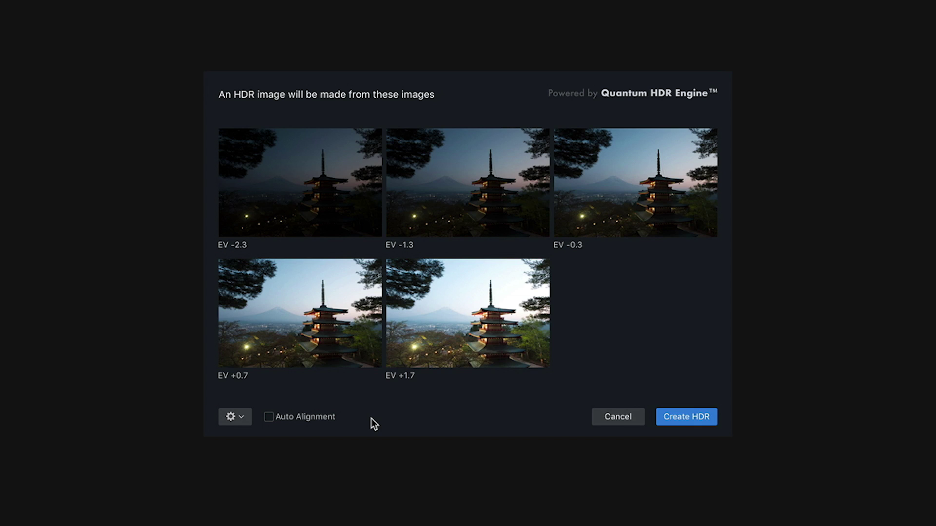
# - Tick the Auto Alignment checkbox for merging the five pagoda exposures
pyautogui.click(270, 418)
# - Enable Ghost Reduction with the 03 (EV -0.3) image as reference at Medium amount
pyautogui.click(241, 421)
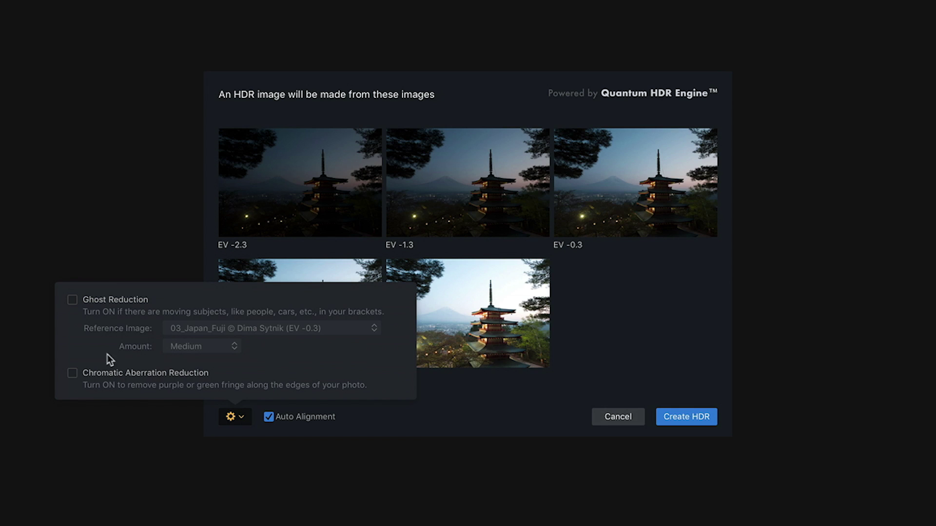
pyautogui.click(74, 299)
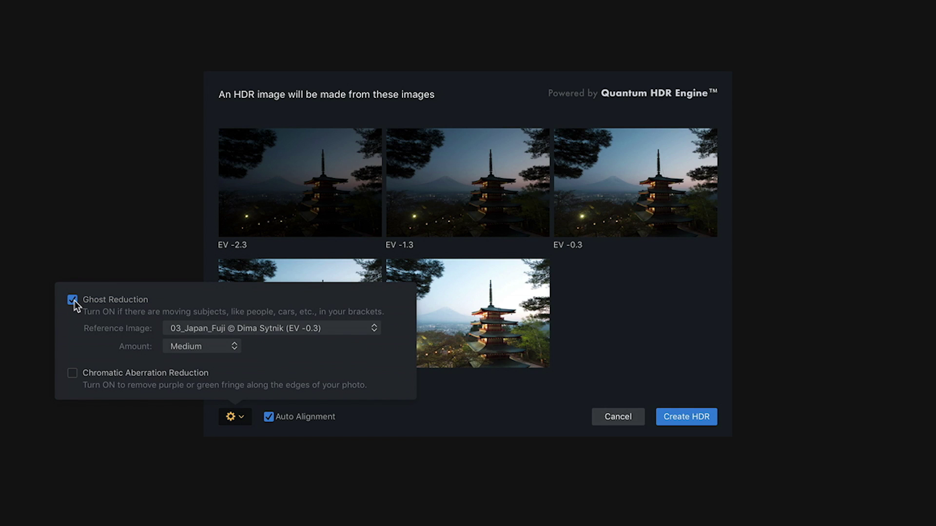
pyautogui.click(373, 329)
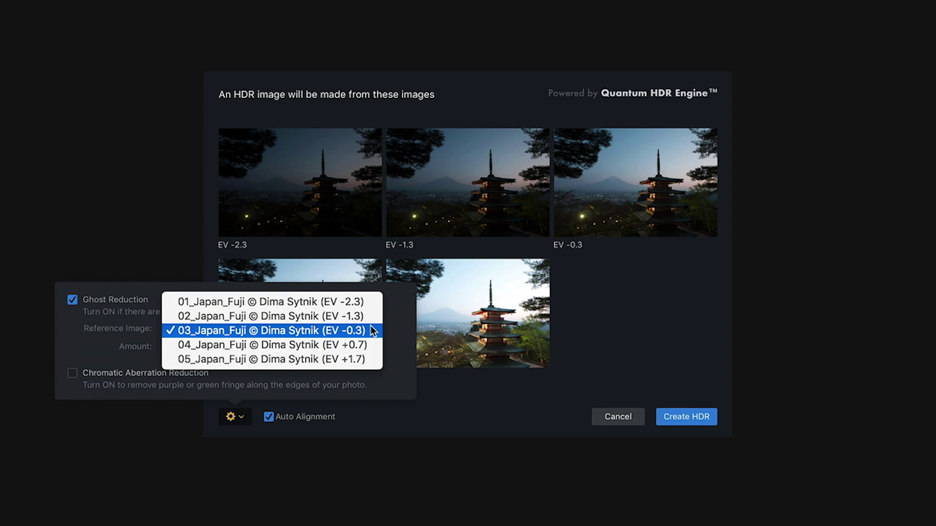
pyautogui.click(373, 331)
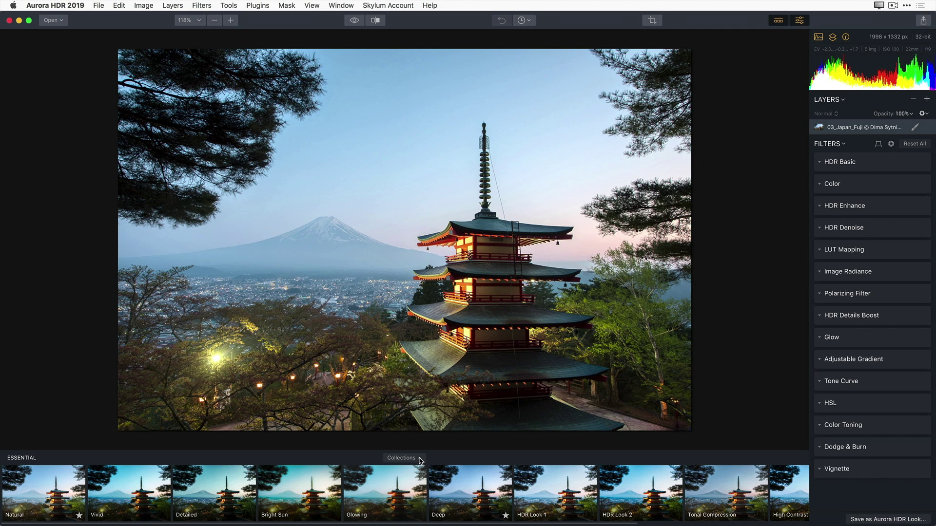
# - Browse the Looks Collections for the merged pagoda-and-Fuji HDR image
pyautogui.click(419, 459)
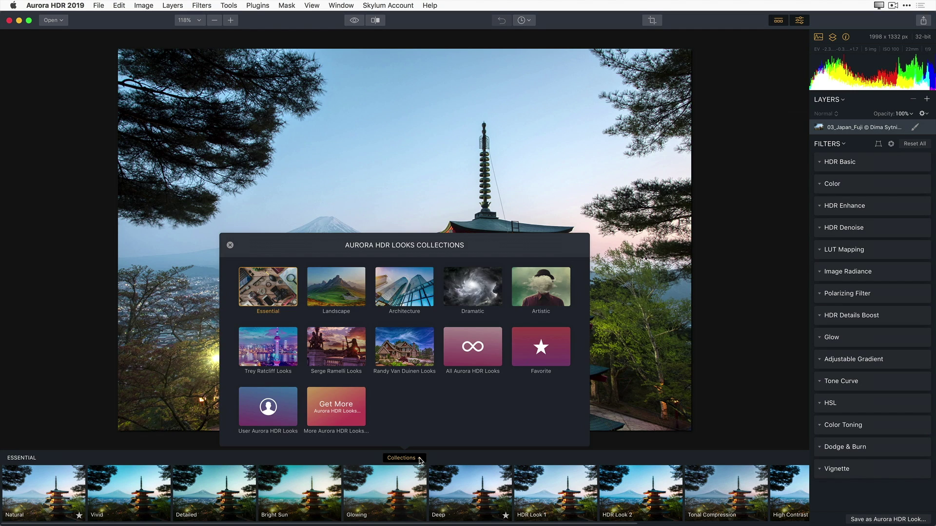
pyautogui.click(260, 297)
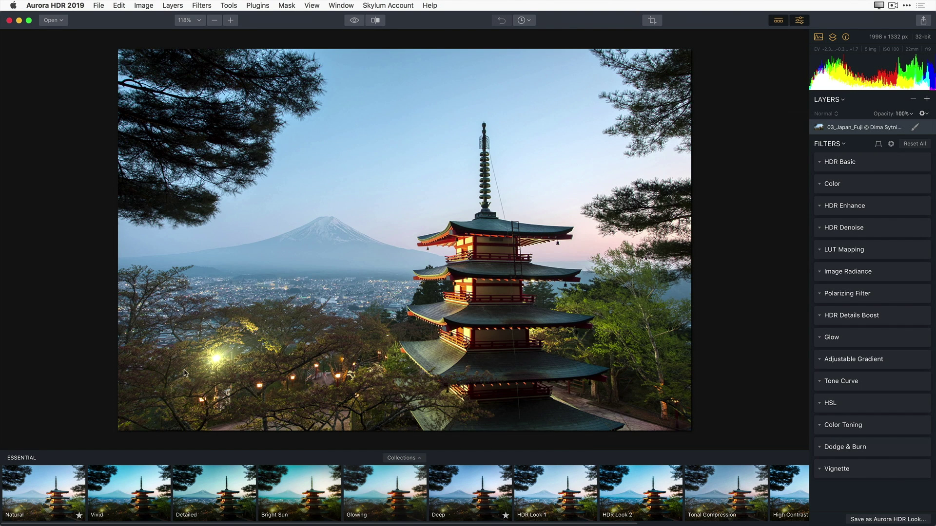
# - Apply the Natural look, test a lower Amount, return it to 100, then try Vivid
pyautogui.click(45, 506)
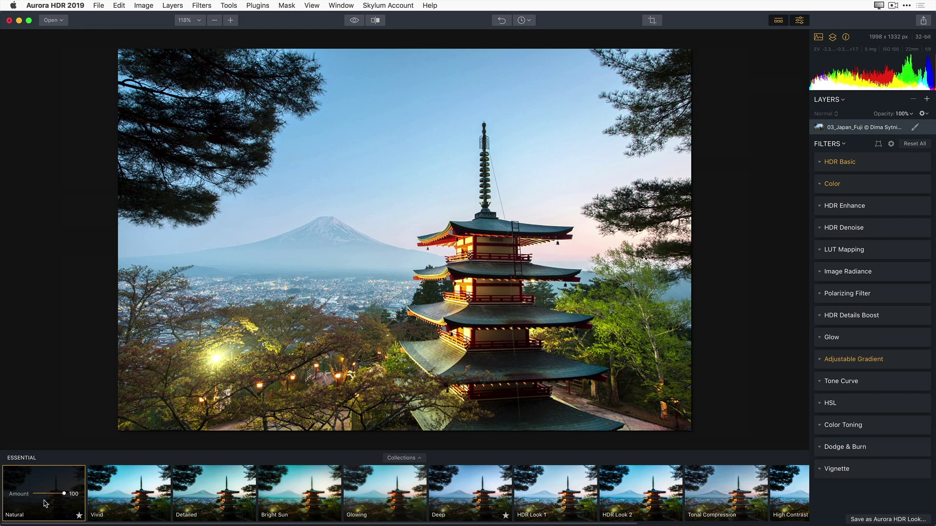
pyautogui.moveTo(64, 494); pyautogui.dragTo(44, 495)
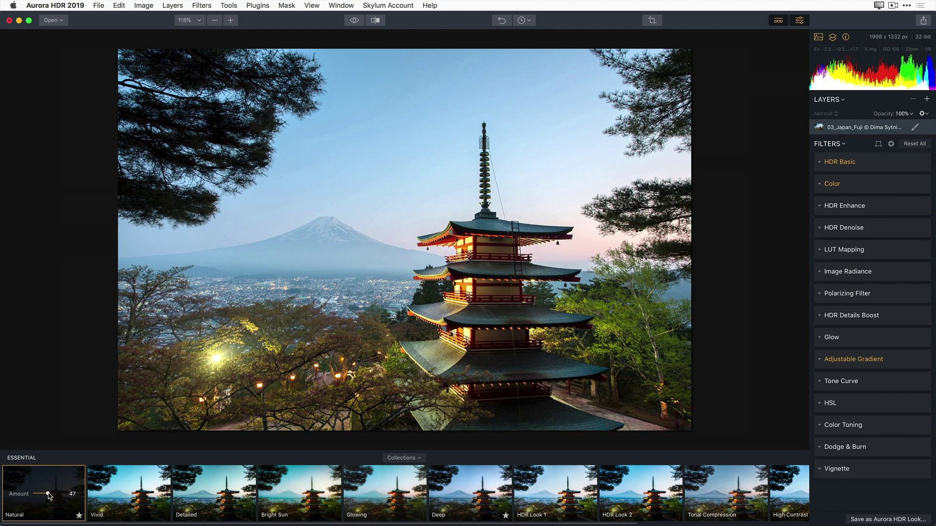
pyautogui.moveTo(49, 495); pyautogui.dragTo(71, 493)
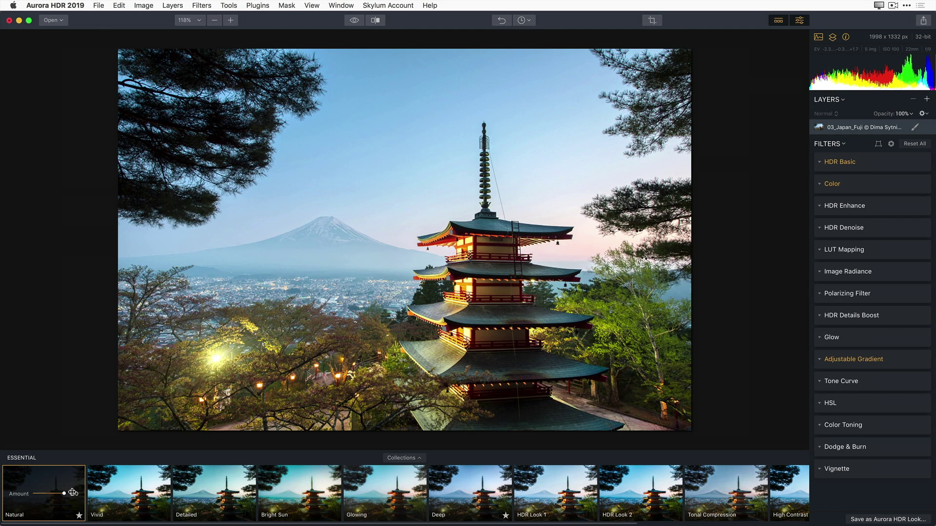
pyautogui.click(135, 493)
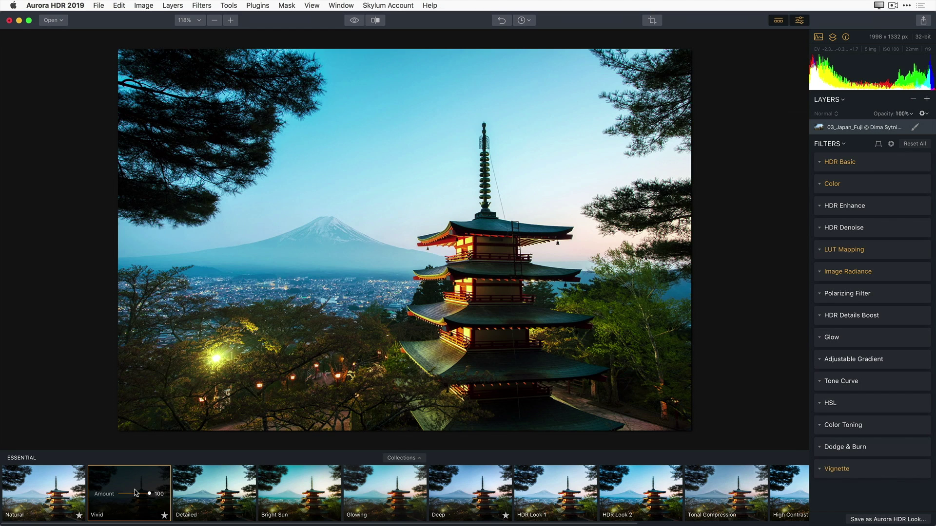
# - Arrow through the Detailed, Bright Sun and Glowing looks to settle on Deep at 100
pyautogui.press('Right')
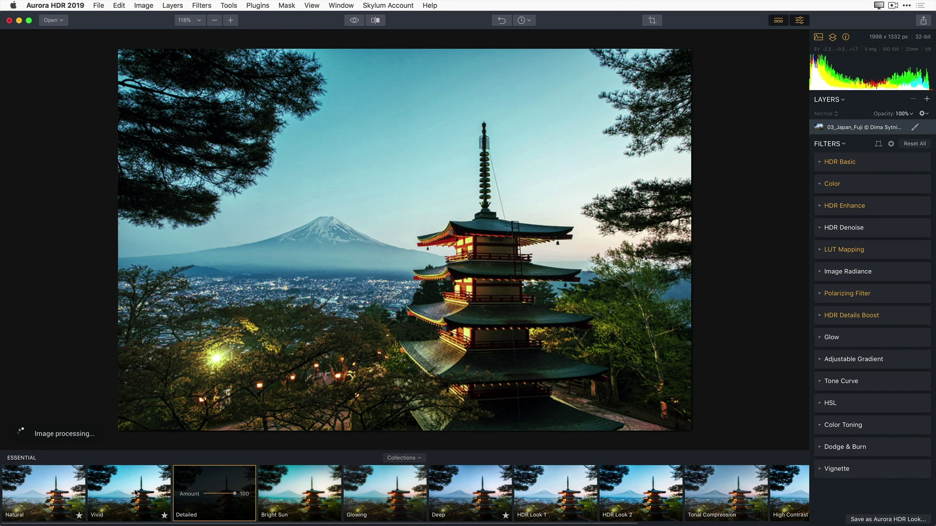
pyautogui.press('Right')
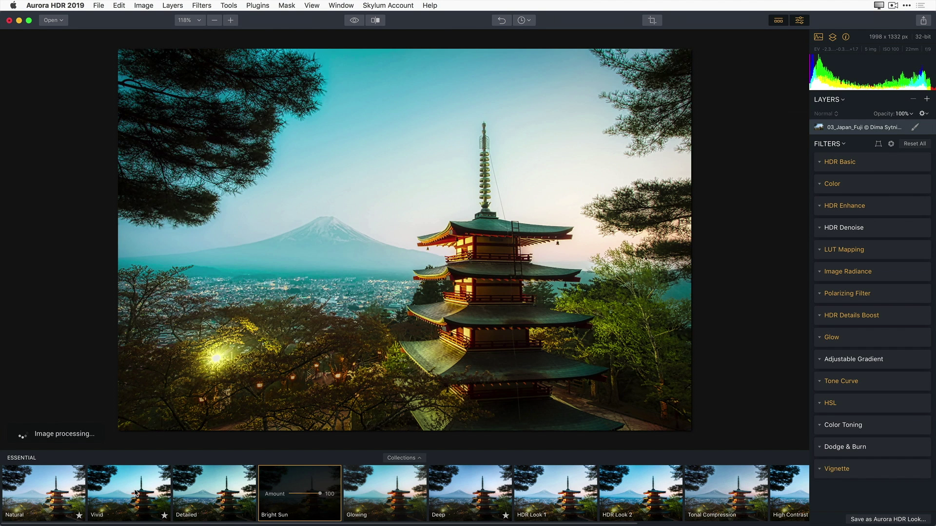
pyautogui.press('Right')
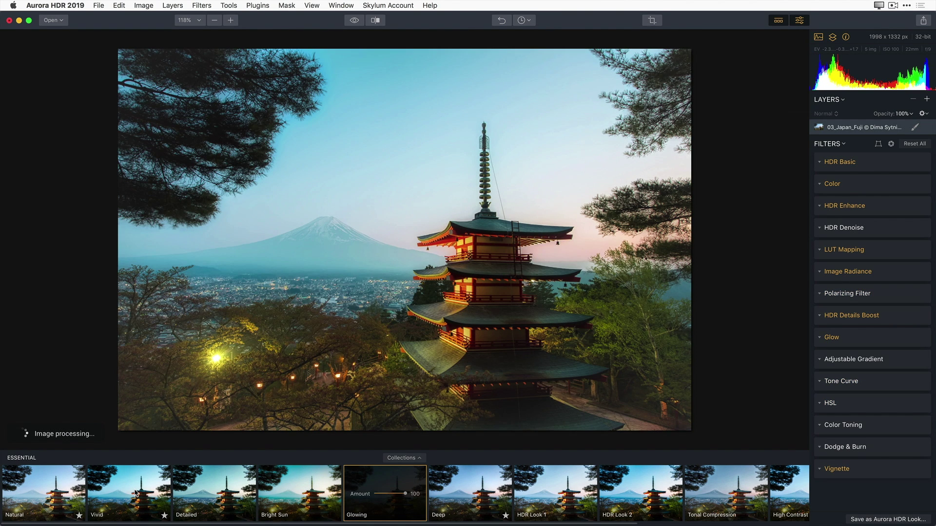
pyautogui.press('Right')
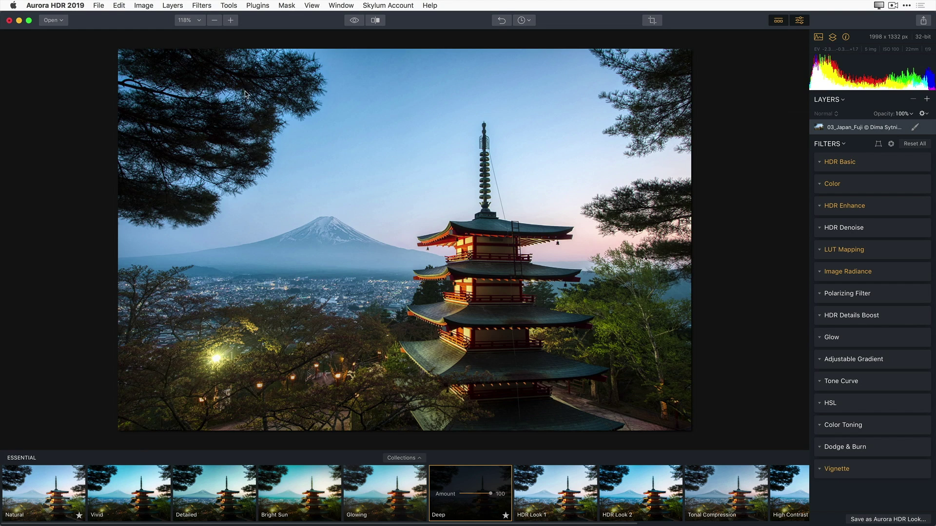
pyautogui.click(358, 22)
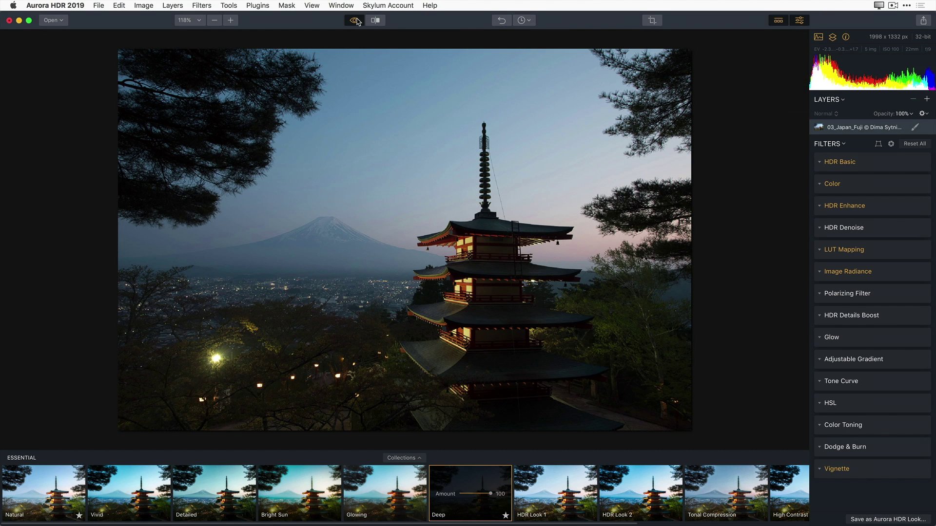
pyautogui.click(359, 22)
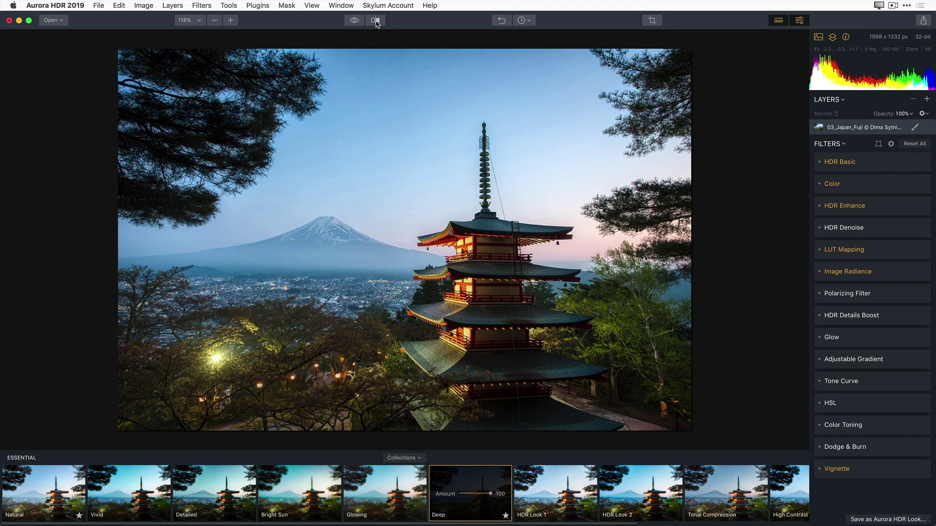
pyautogui.click(376, 21)
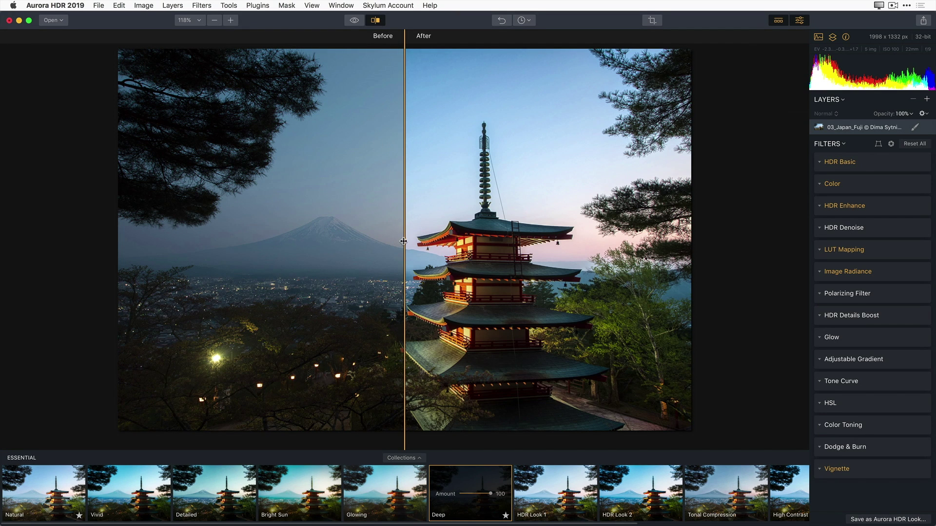
pyautogui.moveTo(403, 241); pyautogui.dragTo(181, 288)
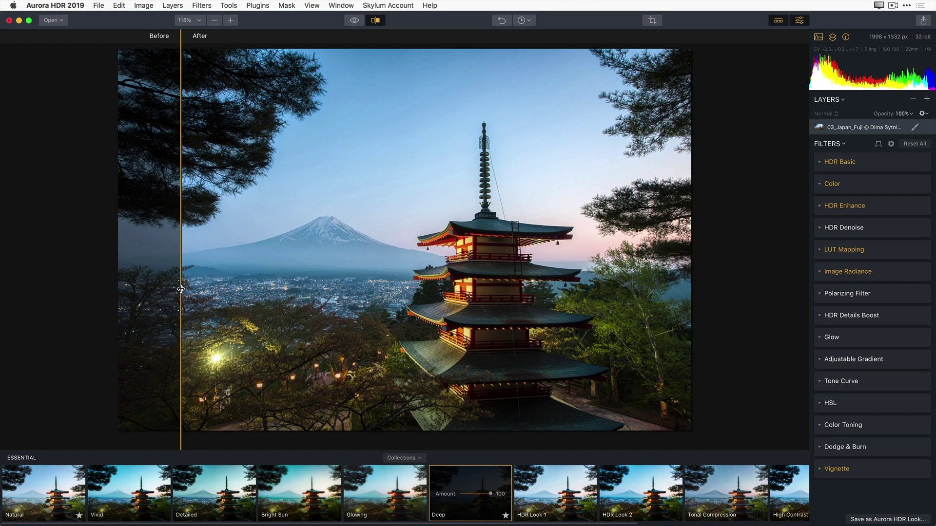
pyautogui.moveTo(181, 288); pyautogui.dragTo(181, 289)
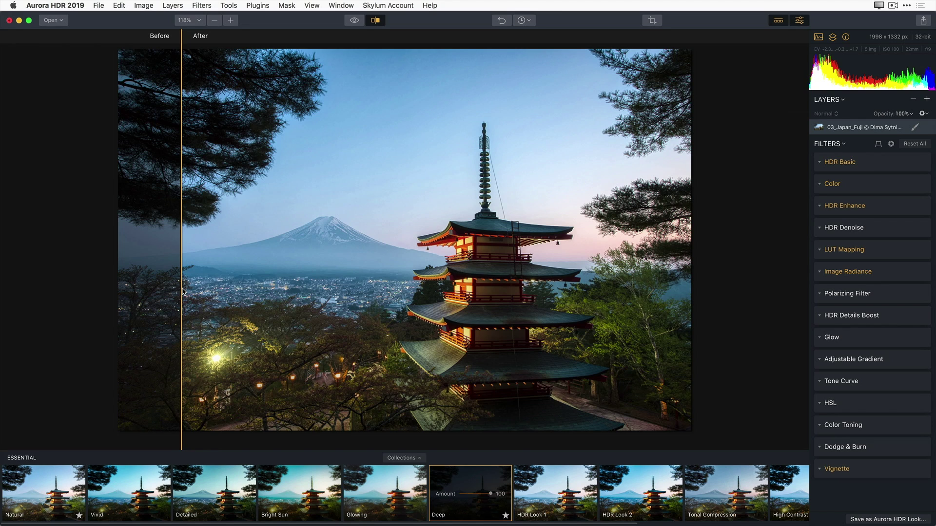
pyautogui.click(375, 21)
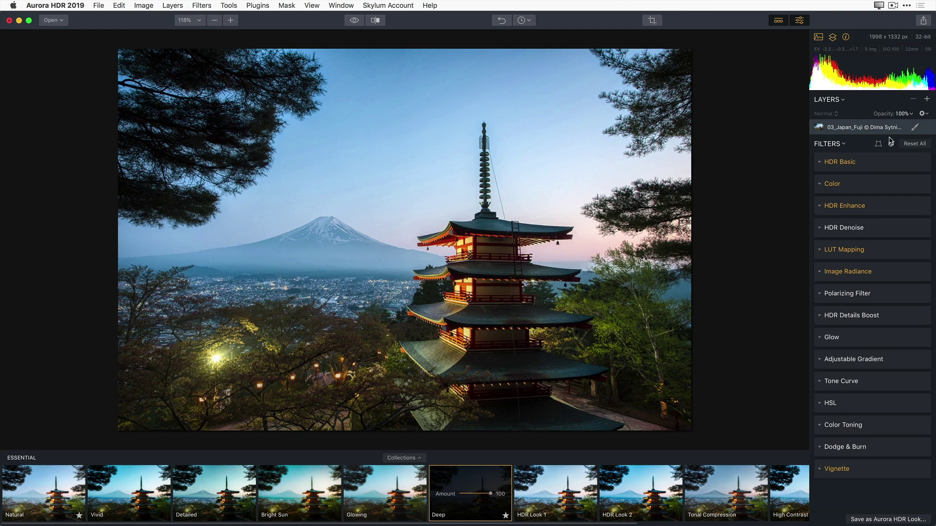
pyautogui.click(883, 164)
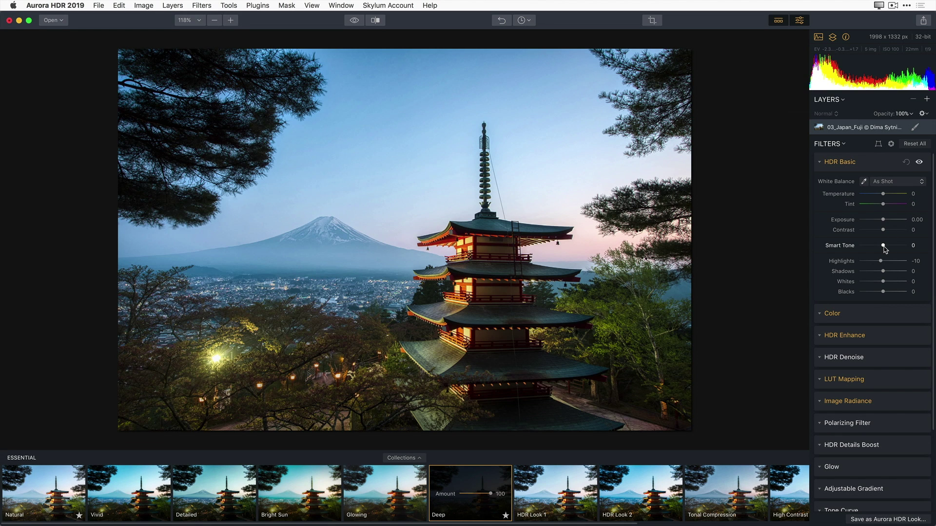
# - Set HDR Basic's Smart Tone slider to 32 to brighten the pagoda photo
pyautogui.moveTo(883, 245); pyautogui.dragTo(854, 258)
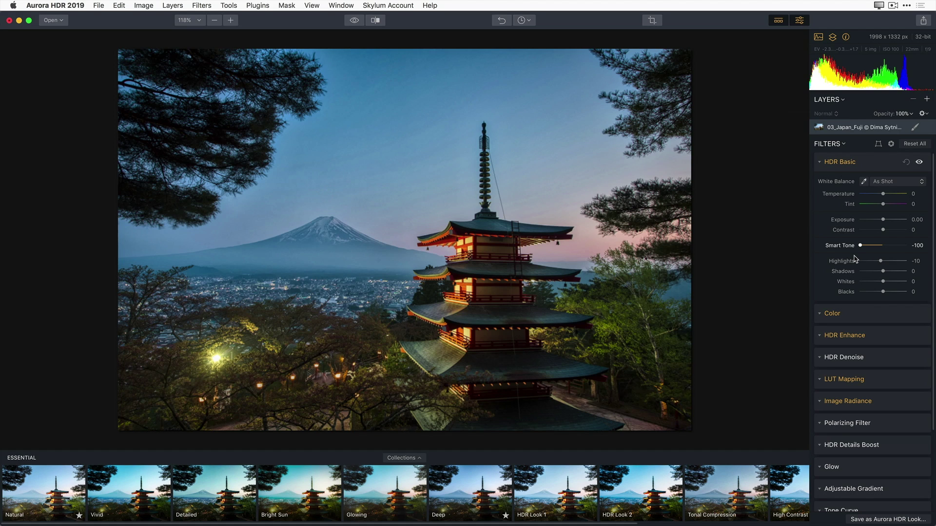
pyautogui.moveTo(854, 259); pyautogui.dragTo(894, 256)
# - Apply the Spartan LUT in LUT Mapping and set its Amount to 88 for a sepia look
pyautogui.click(894, 378)
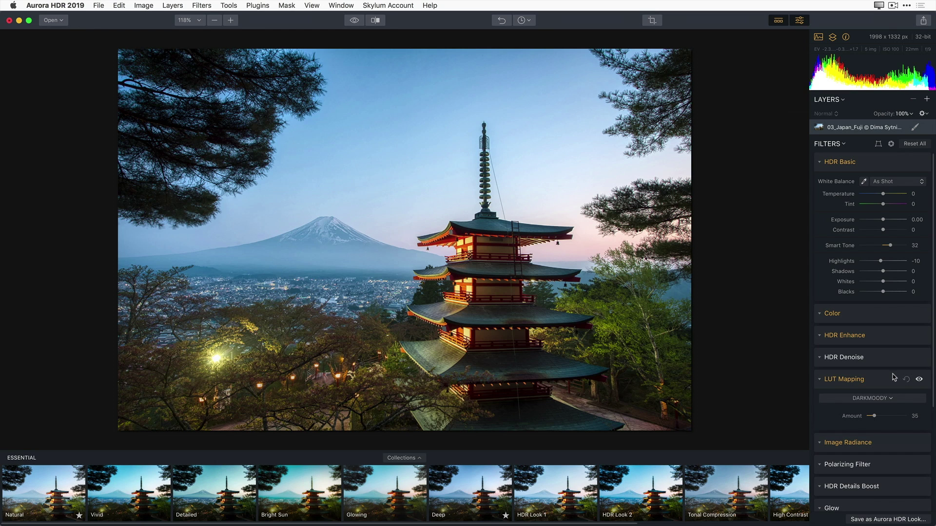
pyautogui.doubleClick(874, 416)
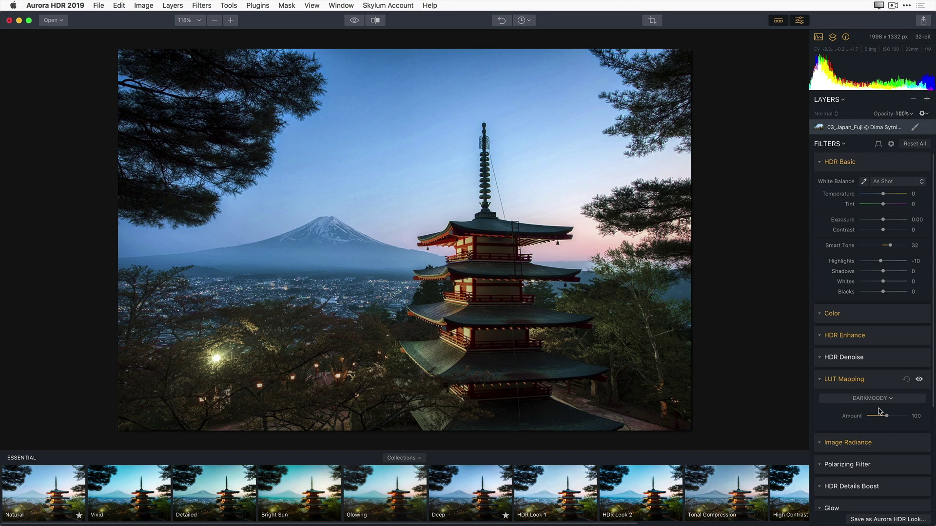
pyautogui.click(891, 400)
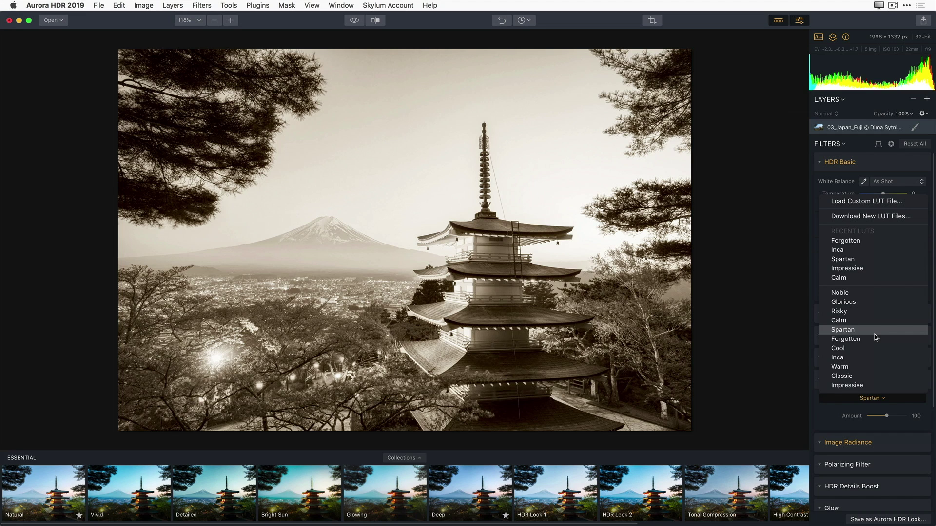
pyautogui.click(874, 334)
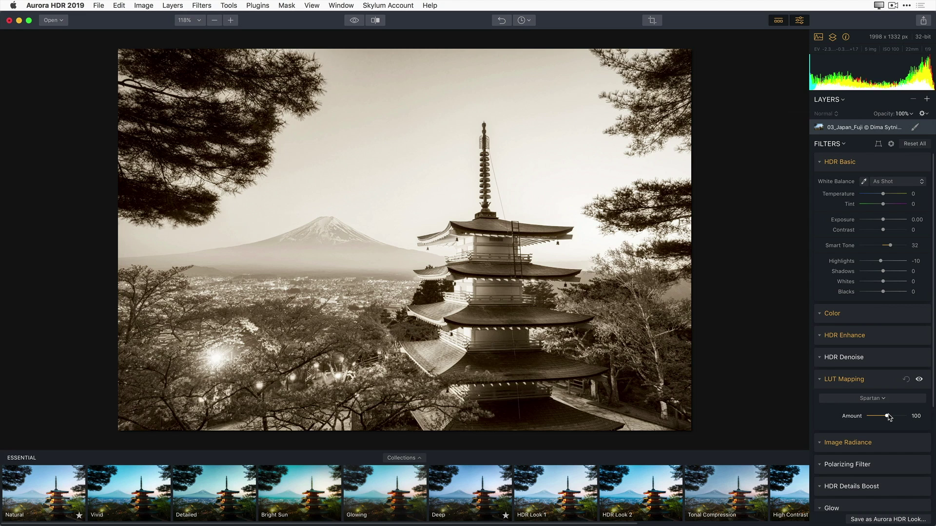
pyautogui.moveTo(889, 417)
pyautogui.mouseDown()
pyautogui.moveTo(899, 417)
pyautogui.moveTo(873, 416)
pyautogui.moveTo(885, 418)
pyautogui.mouseUp()
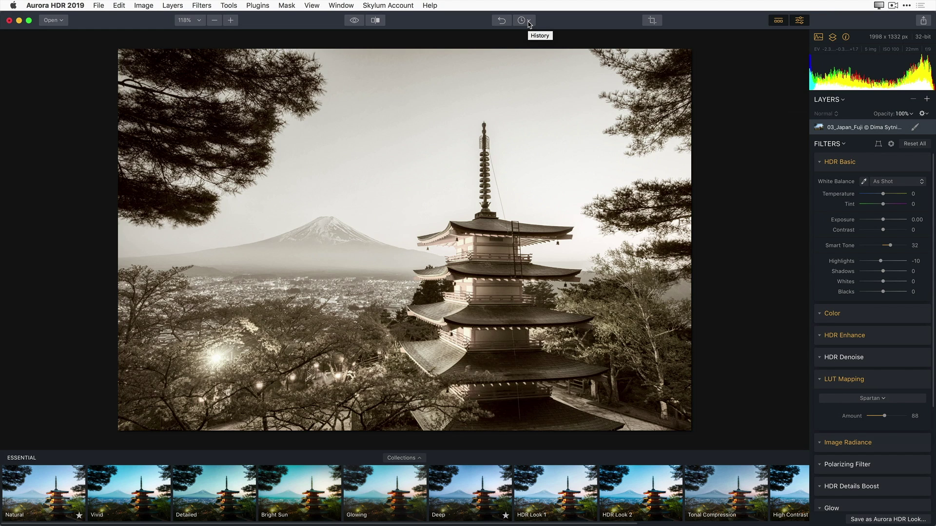
pyautogui.click(529, 25)
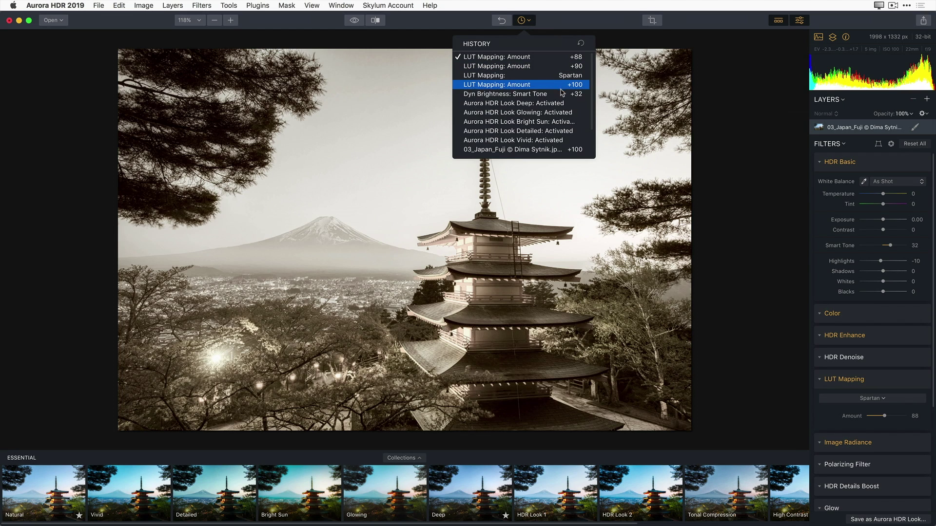
# - Revert history to the 'Dyn Brightness: Smart Tone' step, dropping the Spartan LUT, and close History
pyautogui.scroll(-3, 568, 91)
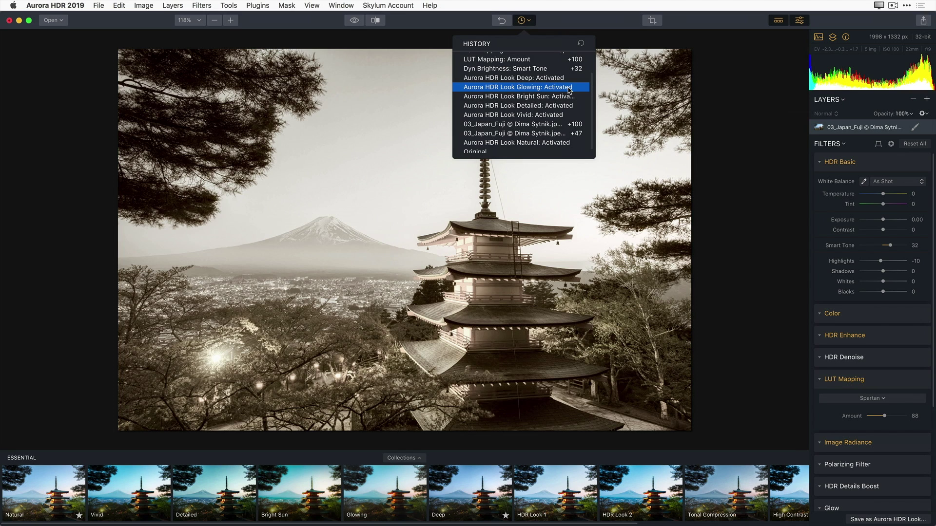
pyautogui.scroll(-1, 568, 91)
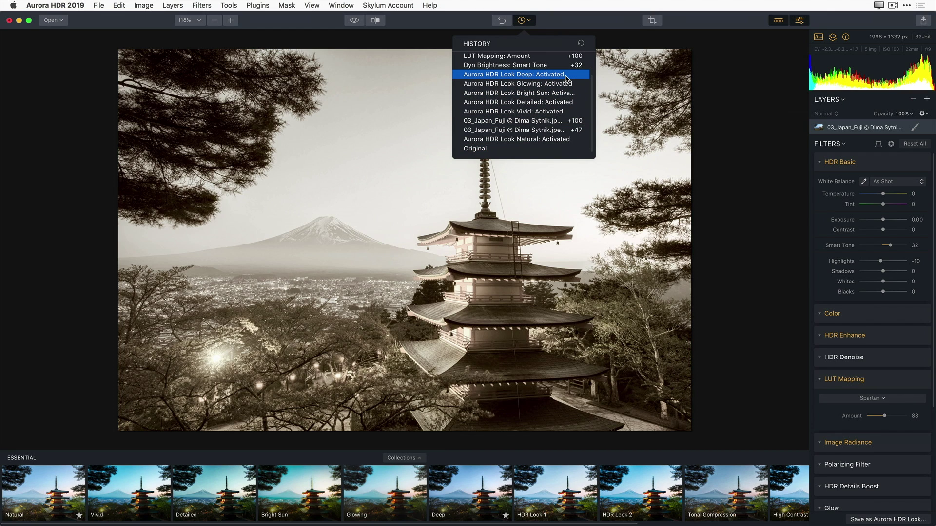
pyautogui.click(567, 77)
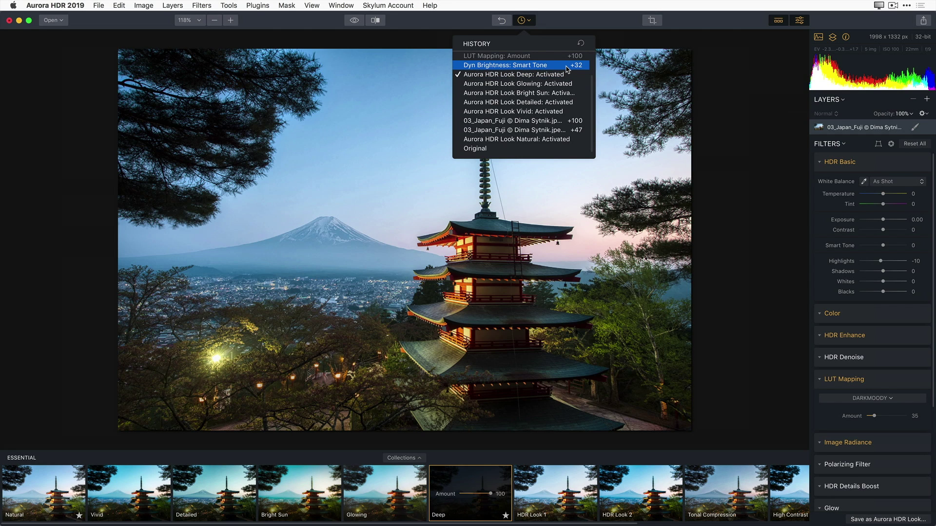
pyautogui.click(568, 69)
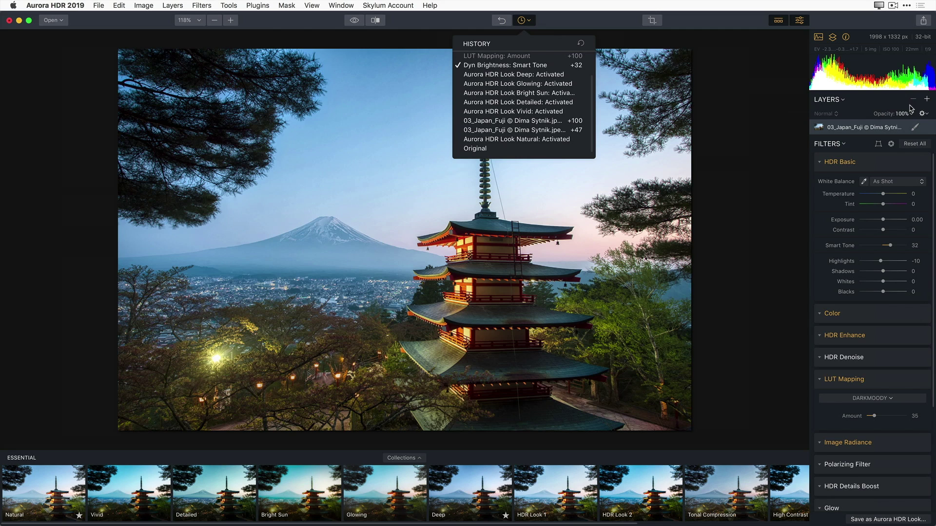
pyautogui.click(929, 104)
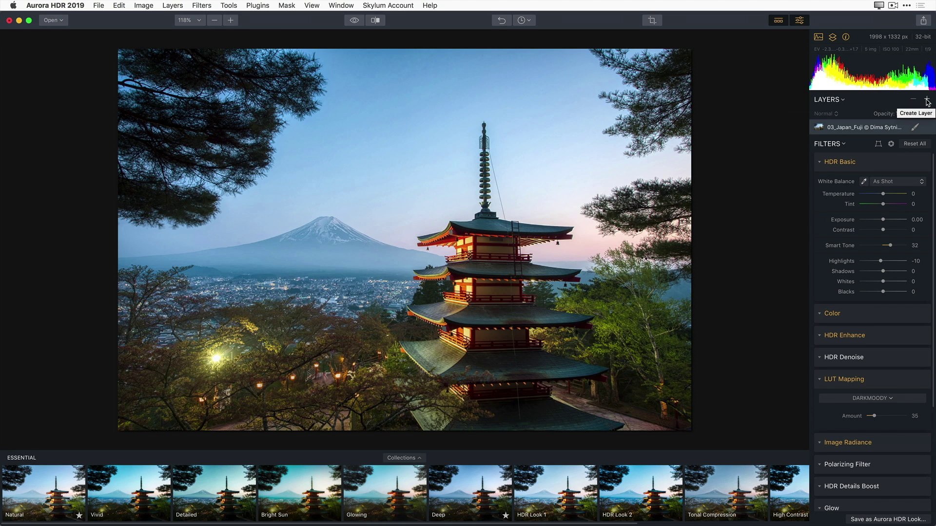
# - Add Adjustment Layer 1 and apply the Dramatic collection's Creative Drama look at Amount 100
pyautogui.click(927, 101)
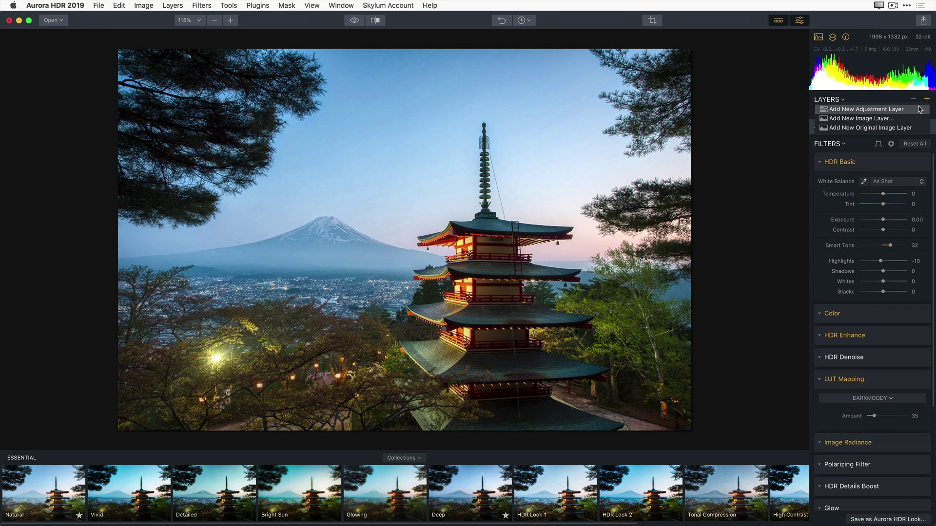
pyautogui.click(920, 110)
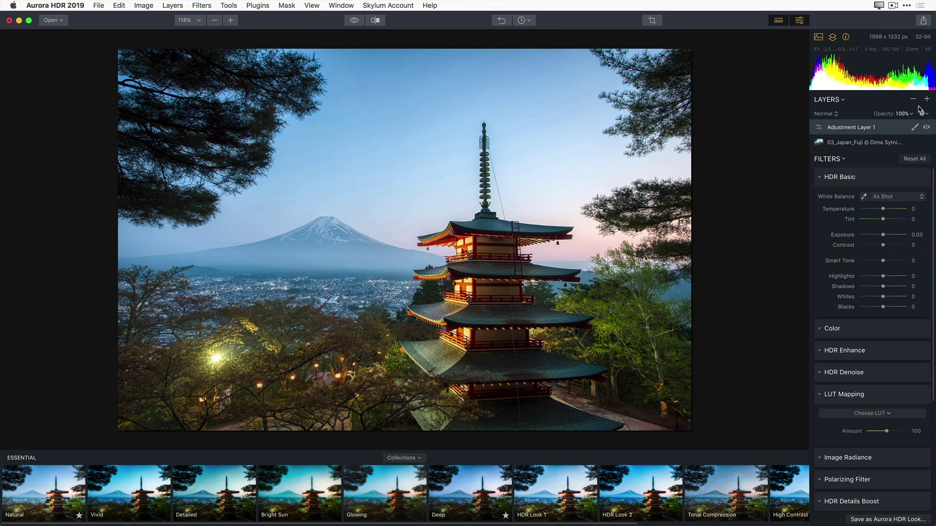
pyautogui.click(420, 462)
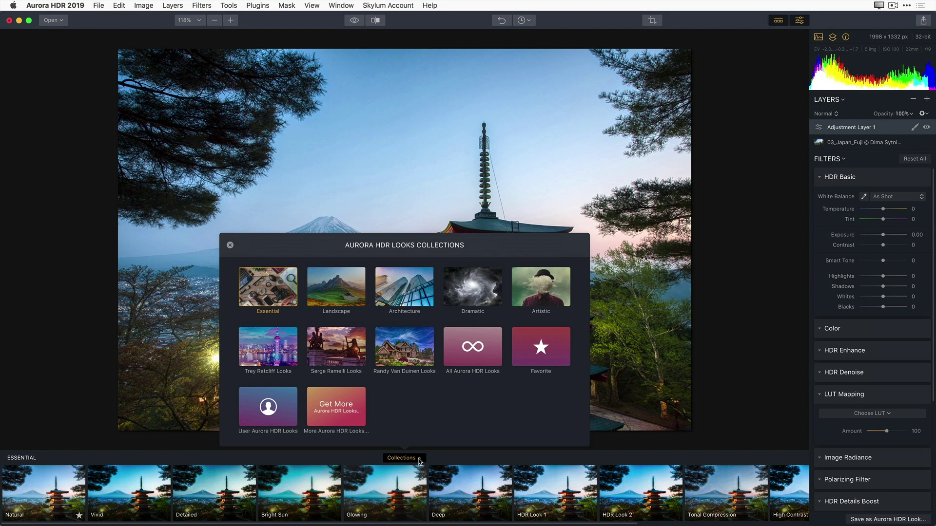
pyautogui.click(466, 303)
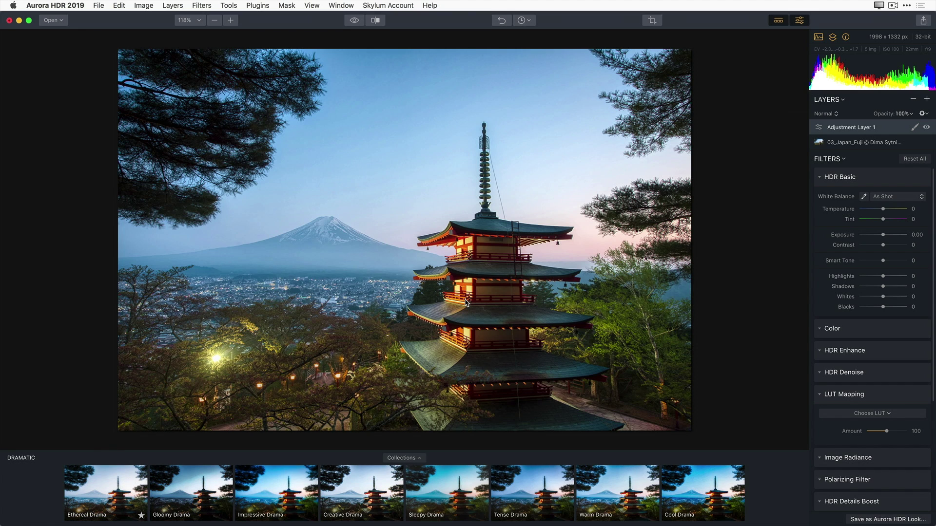
pyautogui.click(387, 495)
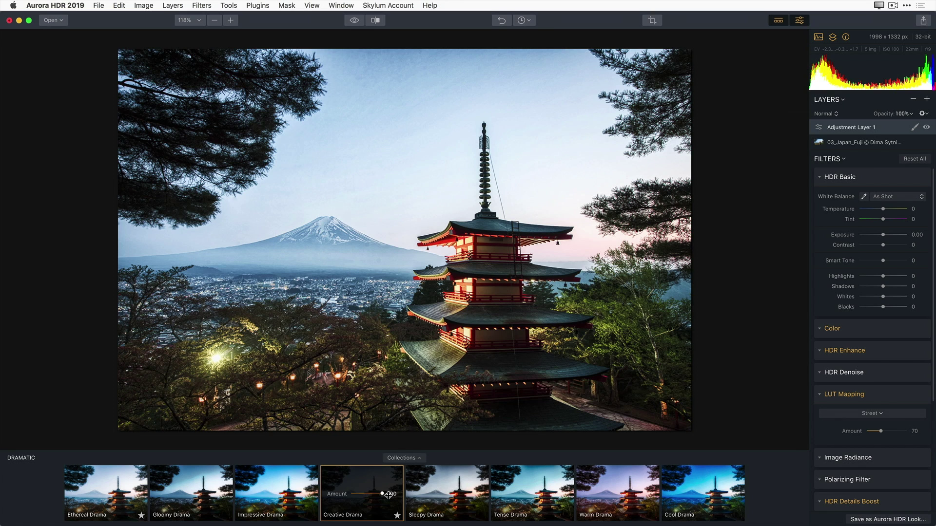
pyautogui.click(915, 128)
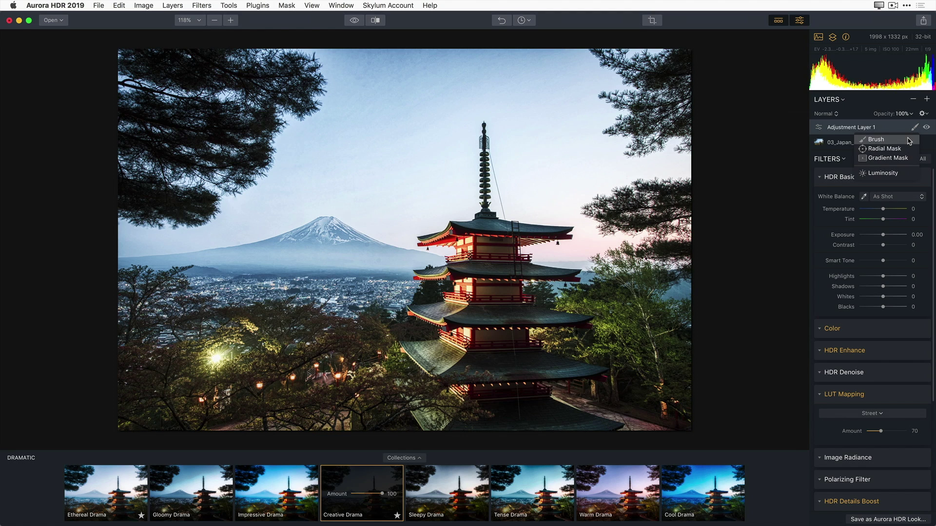
# - Brush-paint the layer mask over the city, mountain base, left-edge trees and bottom of the photo
pyautogui.click(910, 140)
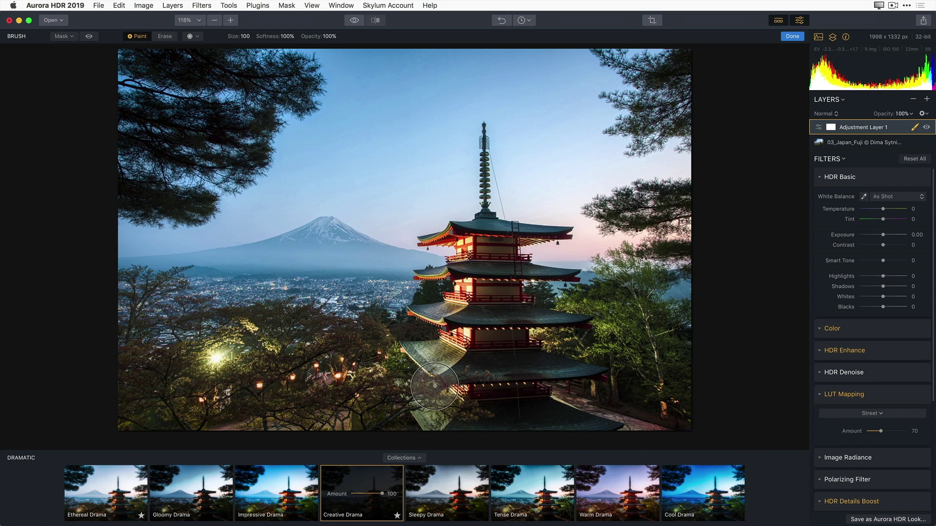
pyautogui.moveTo(178, 289)
pyautogui.mouseDown()
pyautogui.moveTo(243, 267)
pyautogui.moveTo(464, 261)
pyautogui.moveTo(303, 294)
pyautogui.mouseUp()
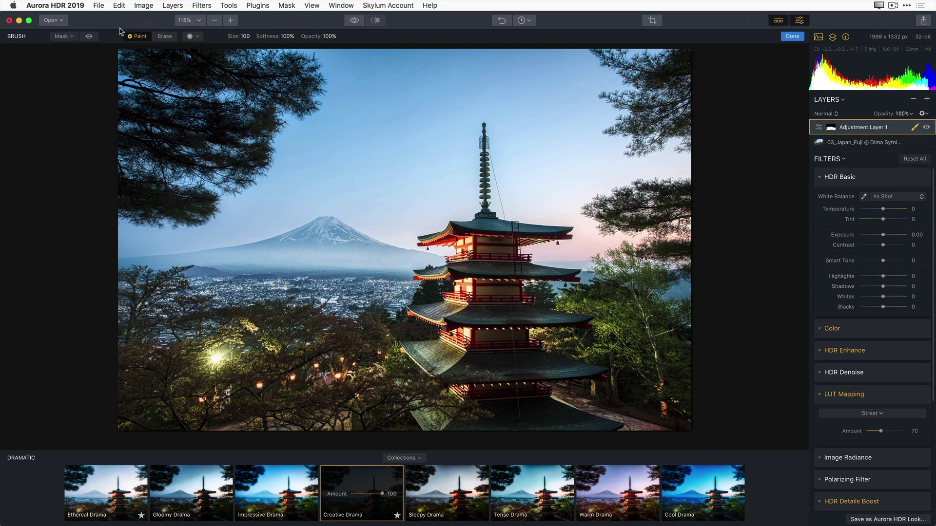
pyautogui.click(89, 36)
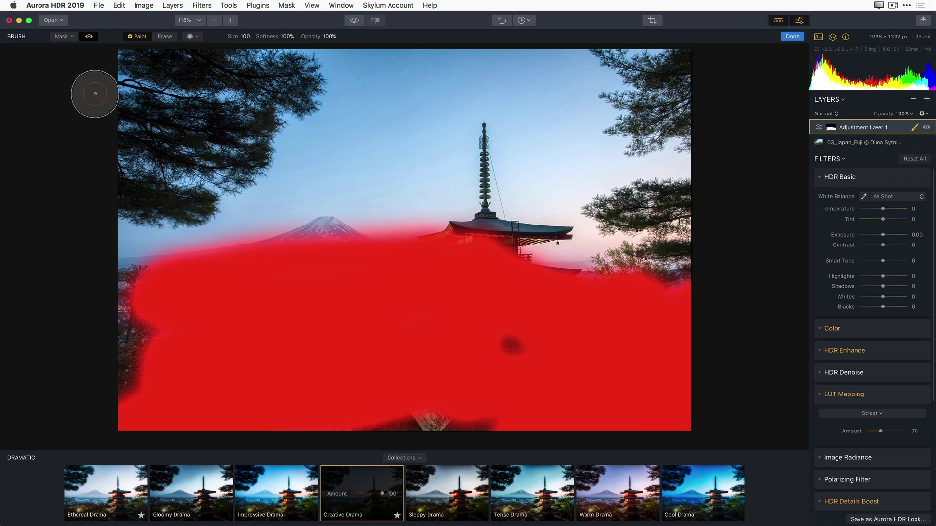
pyautogui.moveTo(133, 331)
pyautogui.mouseDown()
pyautogui.moveTo(142, 328)
pyautogui.moveTo(146, 372)
pyautogui.moveTo(278, 358)
pyautogui.mouseUp()
pyautogui.moveTo(629, 321)
pyautogui.mouseDown()
pyautogui.moveTo(626, 364)
pyautogui.moveTo(497, 352)
pyautogui.moveTo(512, 415)
pyautogui.moveTo(397, 418)
pyautogui.mouseUp()
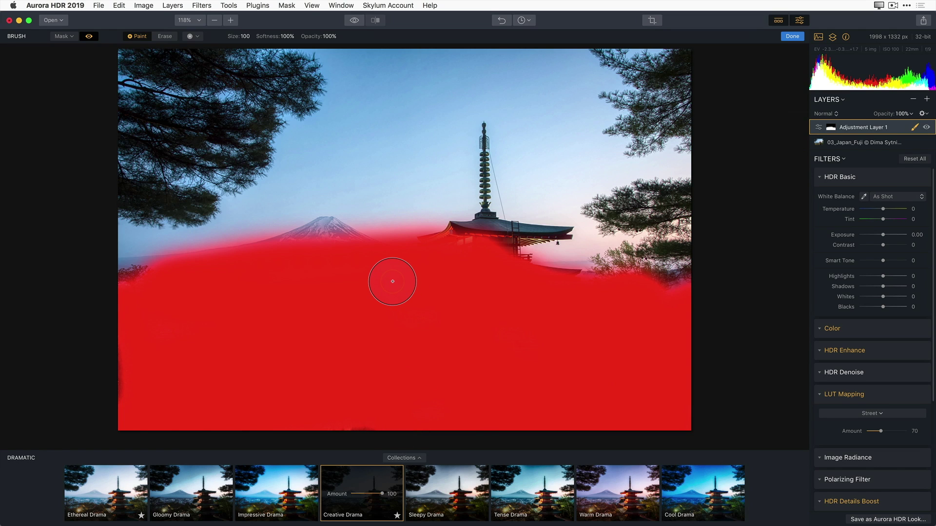
# - Erase the mask from the mountain, pagoda roof and side treelines, then hide the red overlay
pyautogui.click(164, 37)
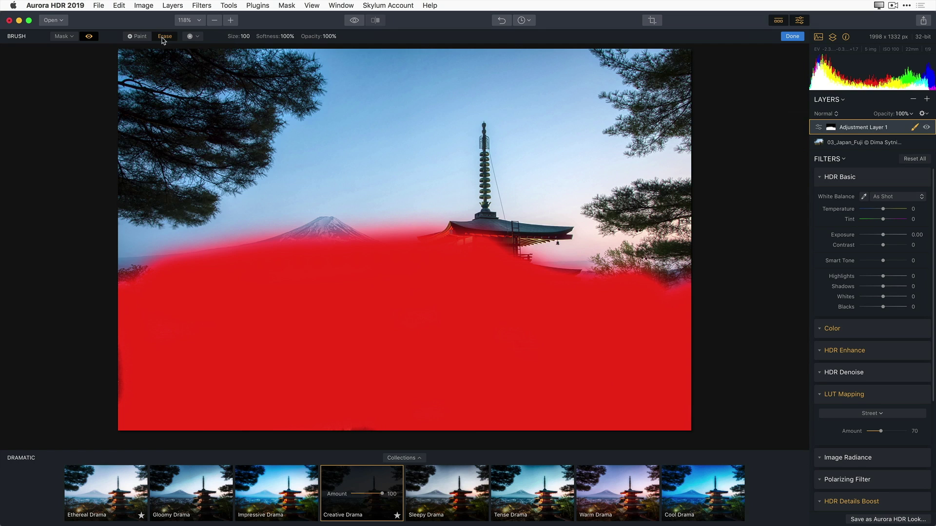
pyautogui.moveTo(363, 202); pyautogui.dragTo(427, 234)
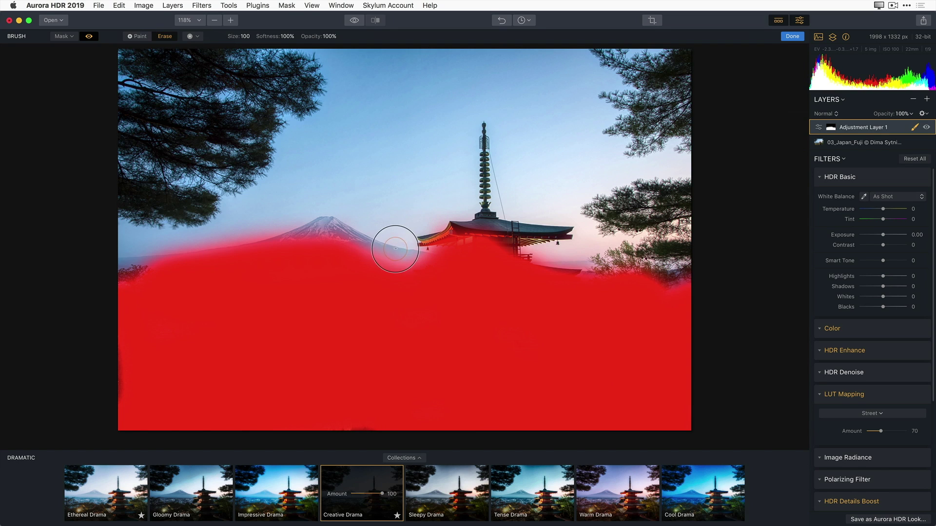
pyautogui.moveTo(395, 248)
pyautogui.mouseDown()
pyautogui.moveTo(383, 209)
pyautogui.moveTo(319, 243)
pyautogui.moveTo(284, 232)
pyautogui.moveTo(124, 261)
pyautogui.mouseUp()
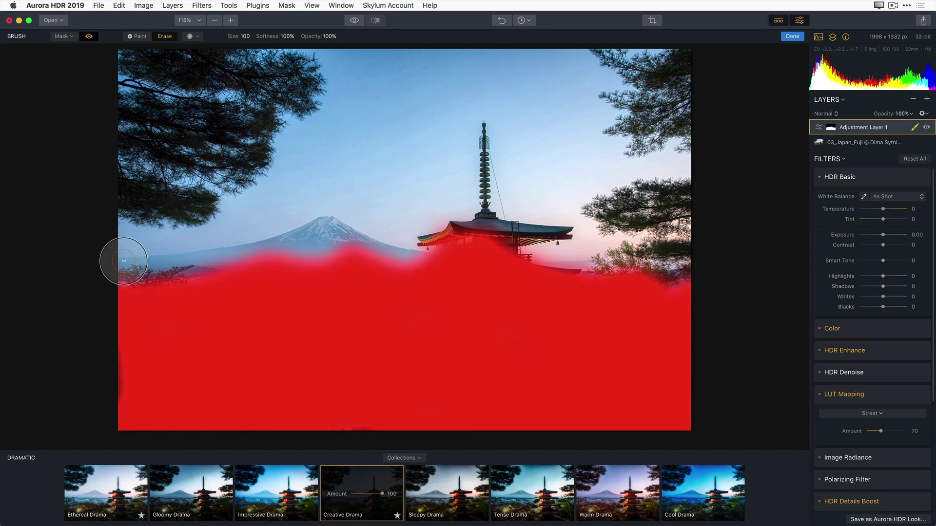
pyautogui.moveTo(592, 253)
pyautogui.mouseDown()
pyautogui.moveTo(691, 265)
pyautogui.moveTo(536, 253)
pyautogui.mouseUp()
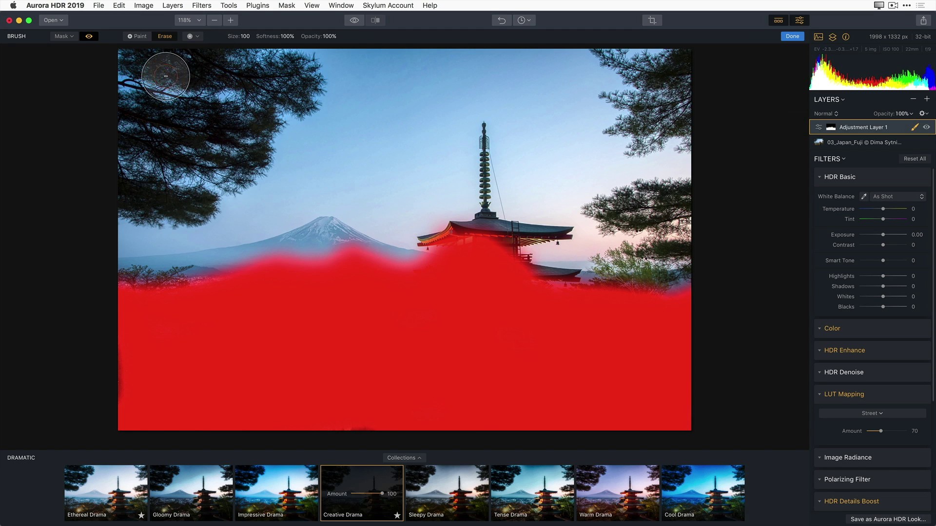
pyautogui.click(89, 37)
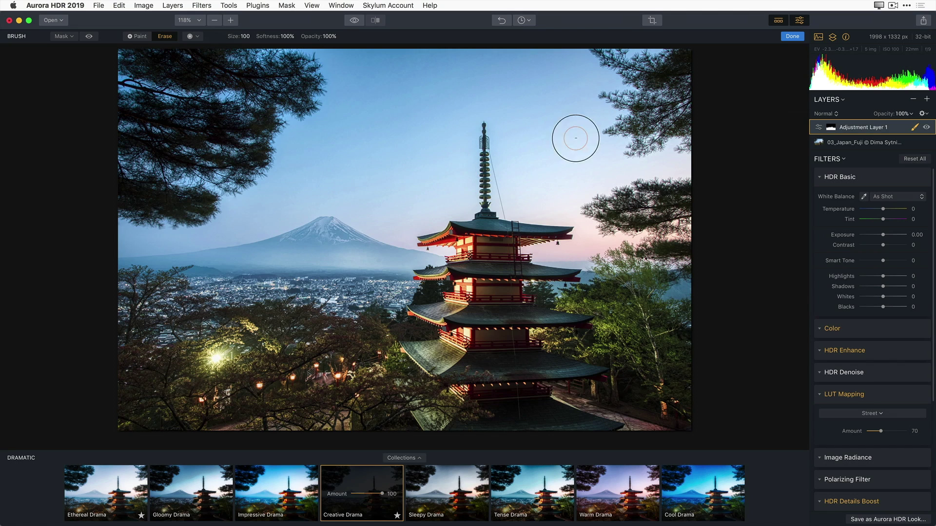
# - Finish the mask and switch Adjustment Layer 1 off and back on for a before/after comparison
pyautogui.click(792, 36)
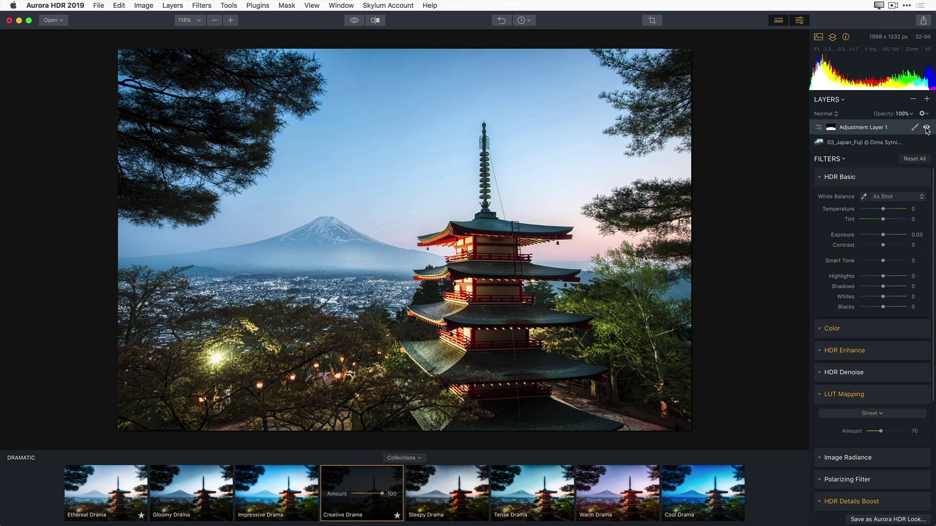
pyautogui.click(926, 129)
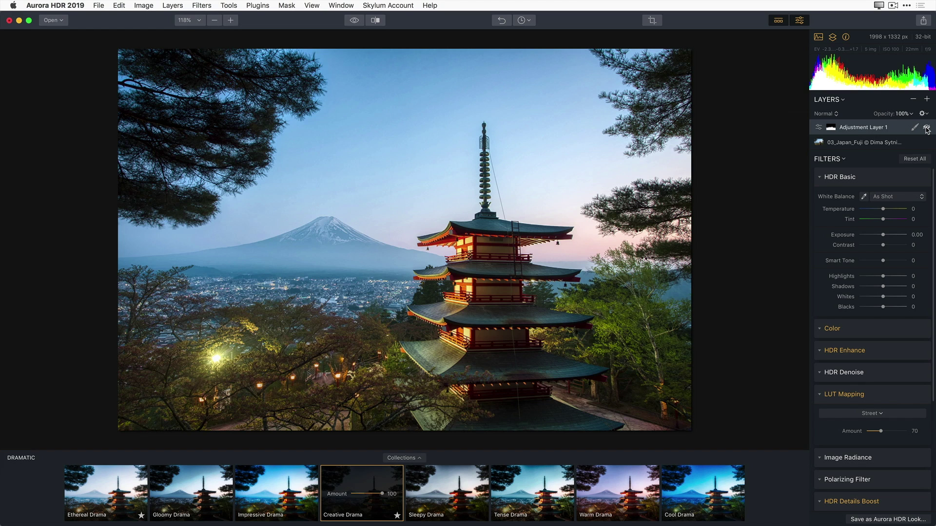
pyautogui.click(926, 128)
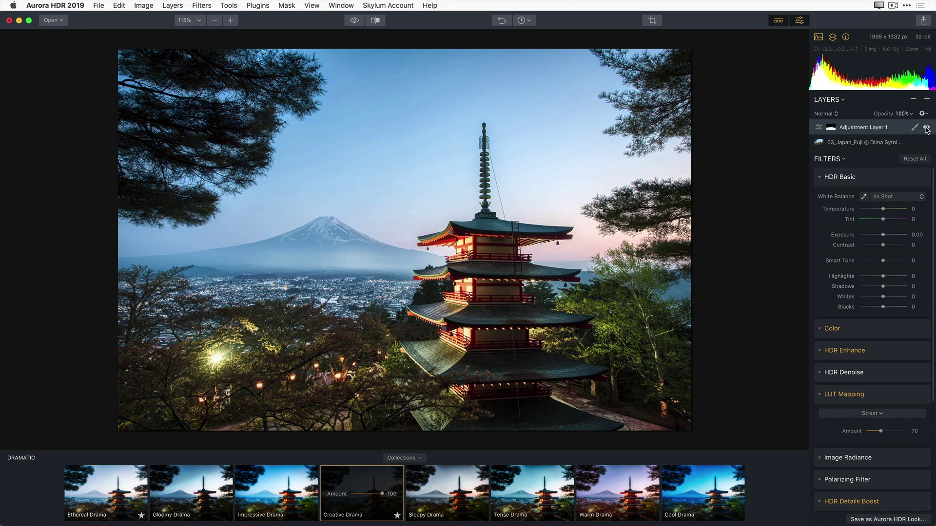
# - Crop the photo to a 1:1 square framing Mt. Fuji and the pagoda
pyautogui.click(658, 27)
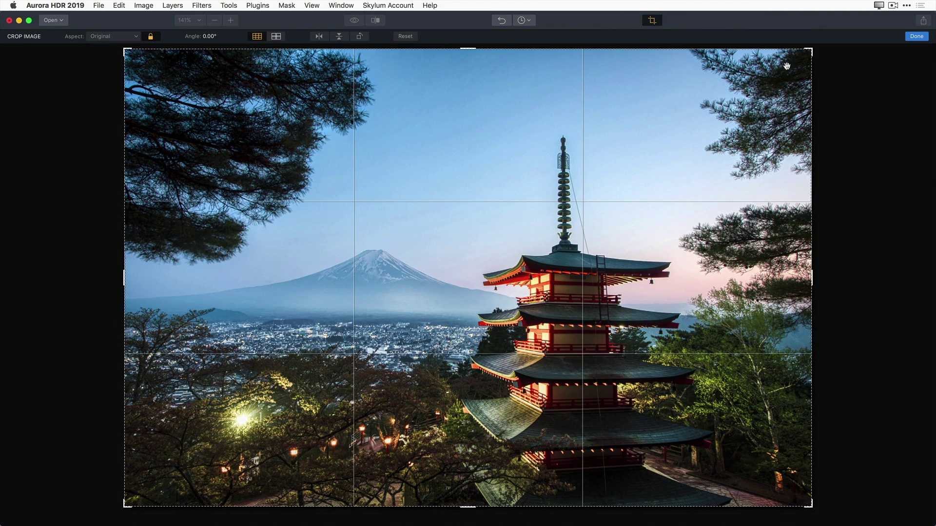
pyautogui.moveTo(815, 54); pyautogui.dragTo(830, 71)
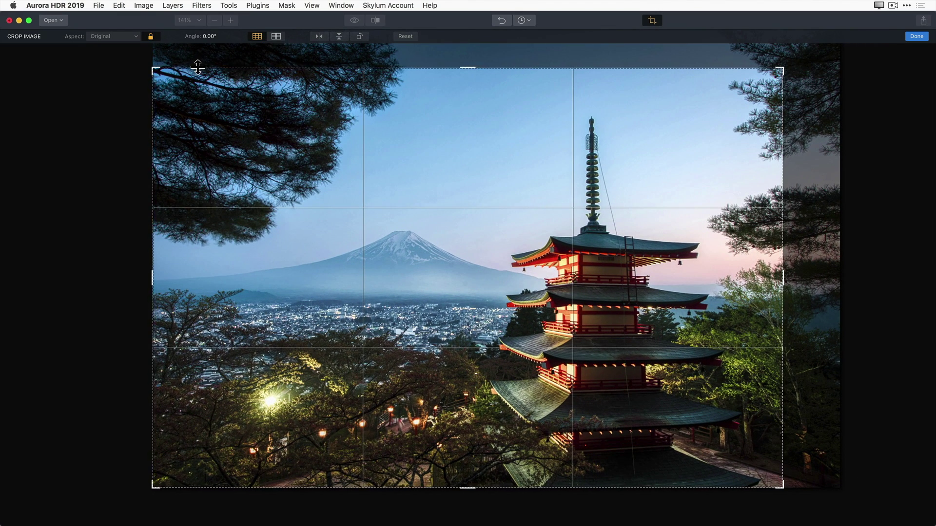
pyautogui.click(136, 38)
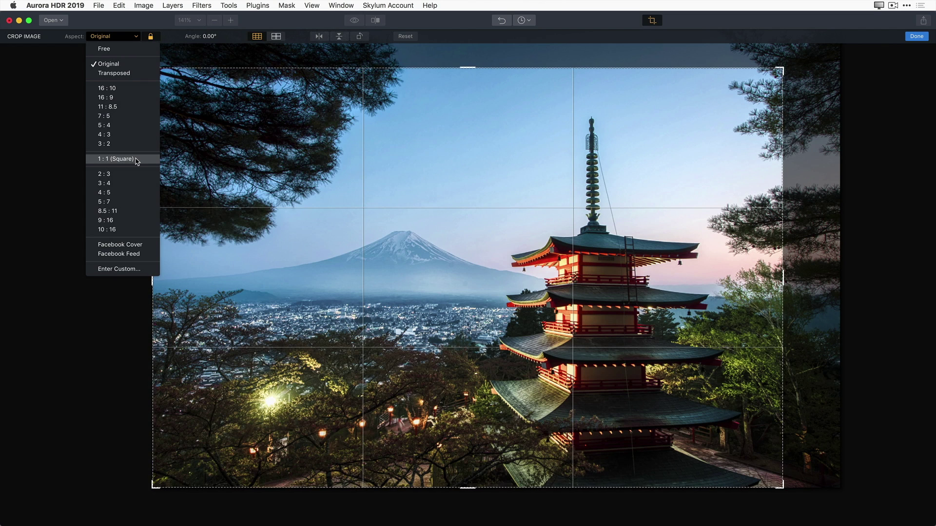
pyautogui.click(116, 159)
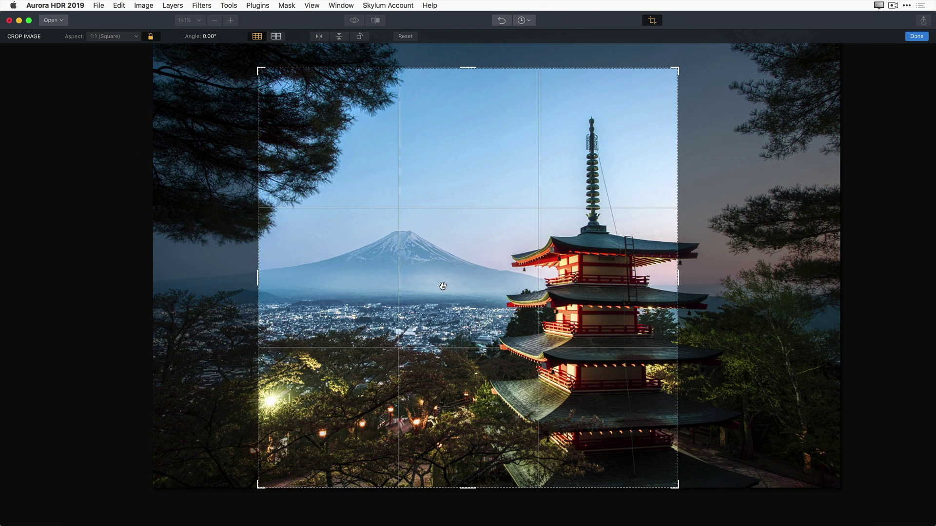
pyautogui.moveTo(447, 291); pyautogui.dragTo(393, 283)
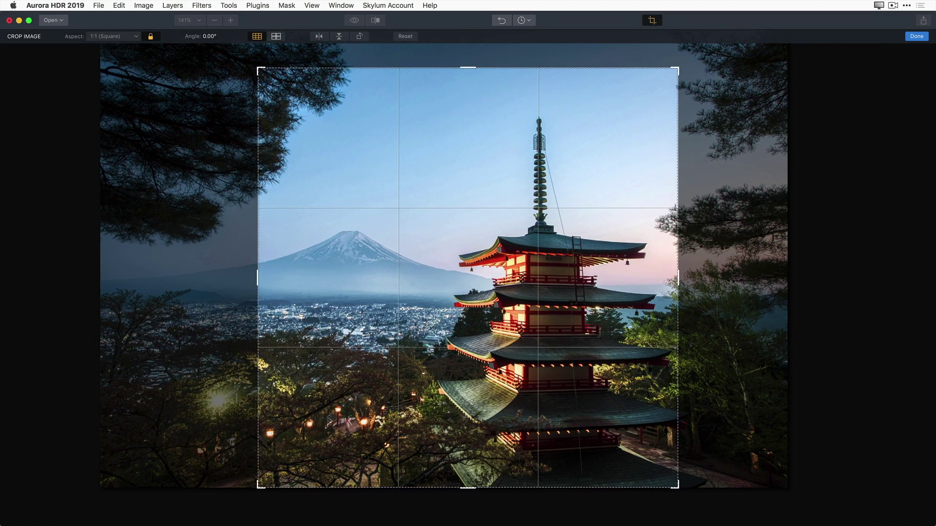
pyautogui.moveTo(258, 69); pyautogui.dragTo(247, 46)
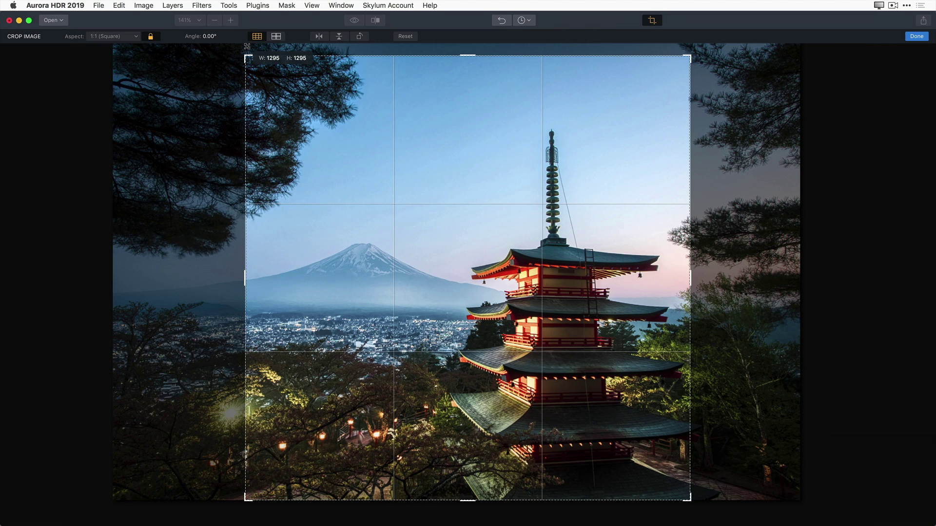
pyautogui.moveTo(247, 47); pyautogui.dragTo(247, 47)
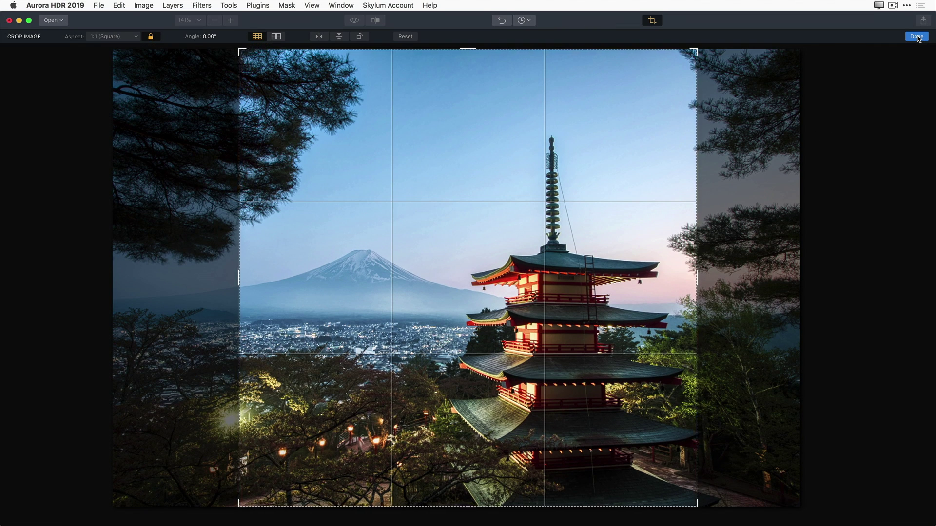
pyautogui.click(916, 37)
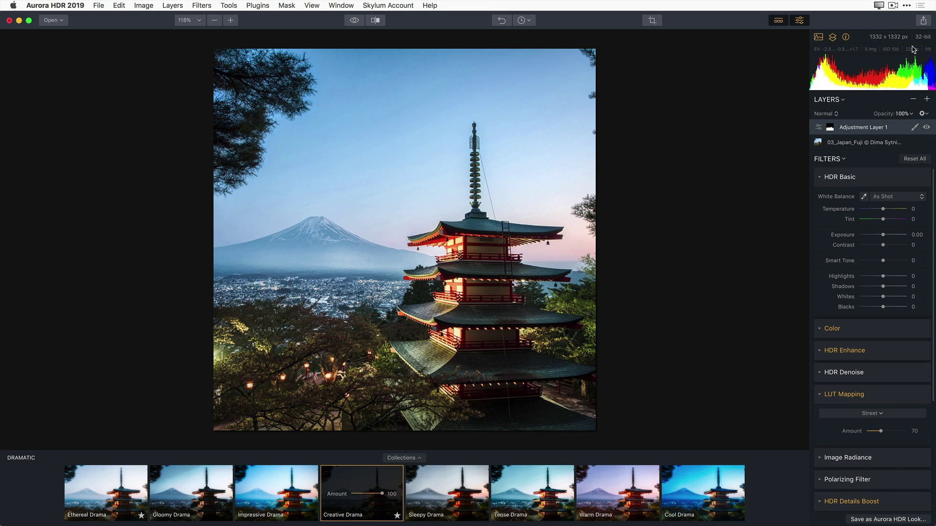
# - Save the cropped image as an Aurora project with Windows compatible ticked
pyautogui.click(99, 6)
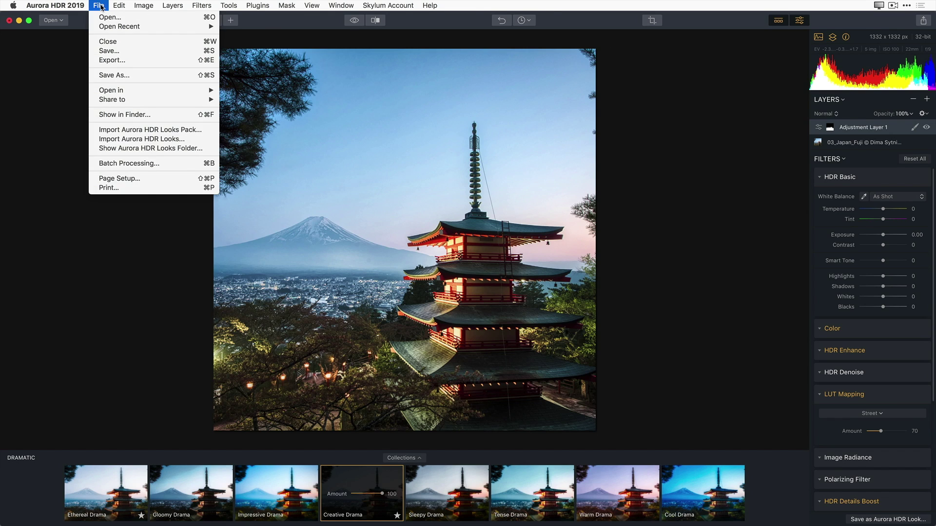
pyautogui.click(123, 51)
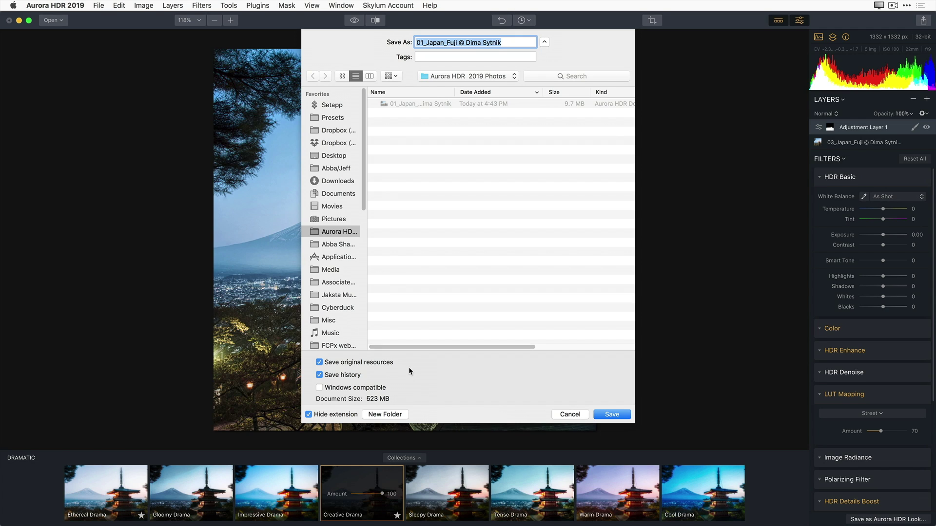
pyautogui.click(319, 389)
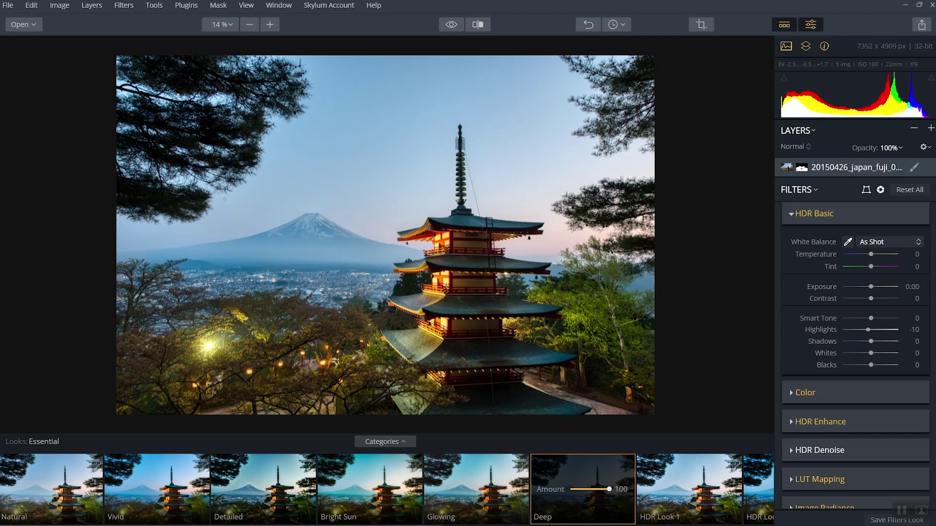
# - Save the project to the Desktop as _japan_fuji_0236womdpws.mpaur2, dropping the Mt Fuji Japan 20150426 prefix
pyautogui.click(8, 5)
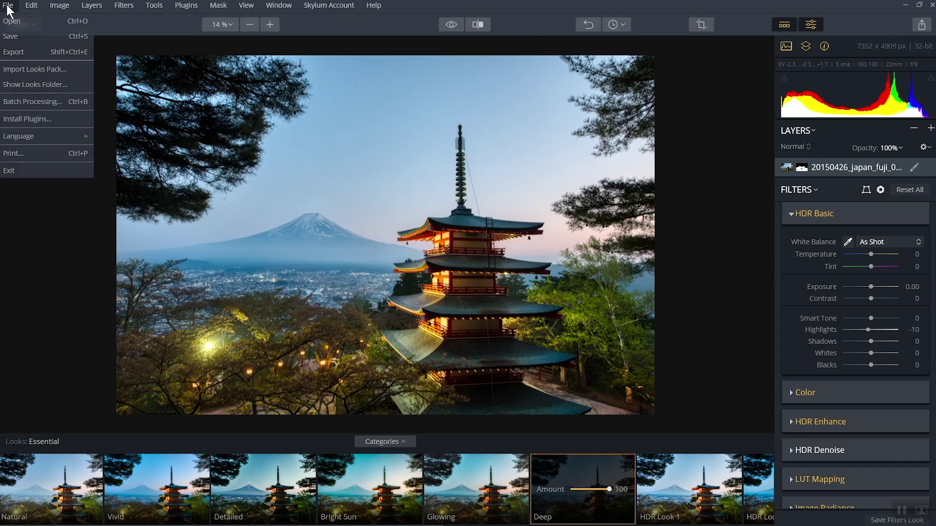
pyautogui.click(34, 30)
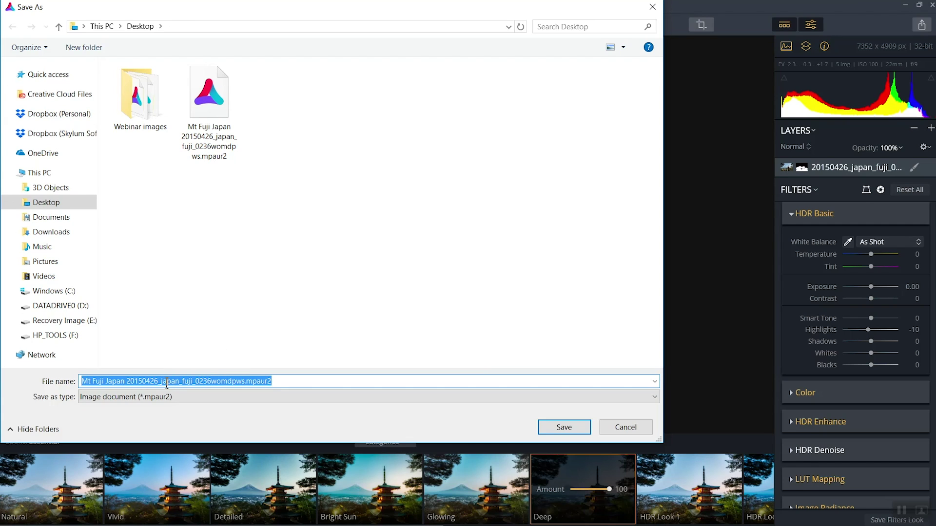
pyautogui.moveTo(159, 381); pyautogui.dragTo(69, 380)
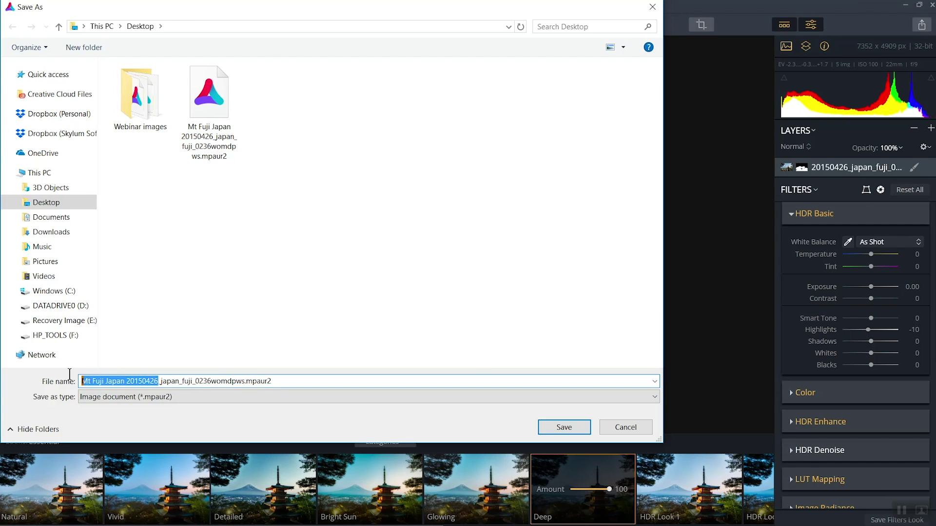
pyautogui.press('BackSpace')
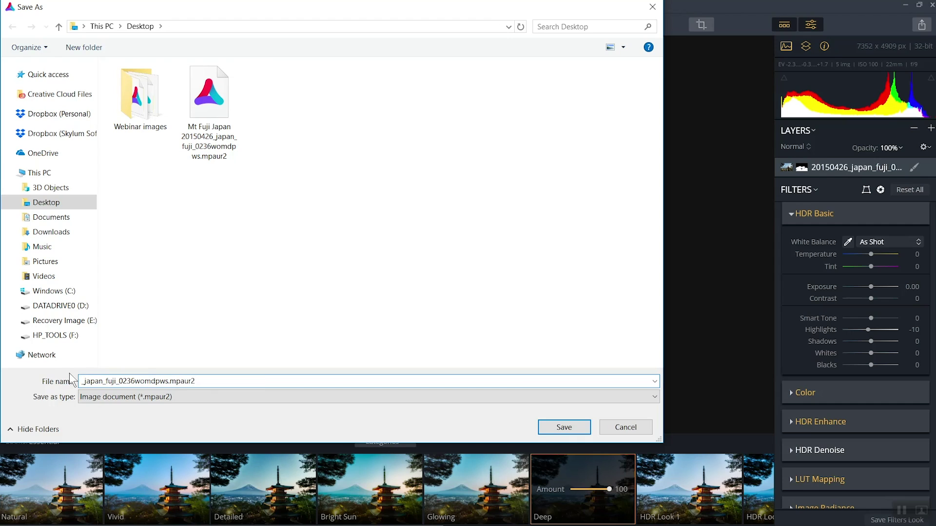
pyautogui.click(557, 422)
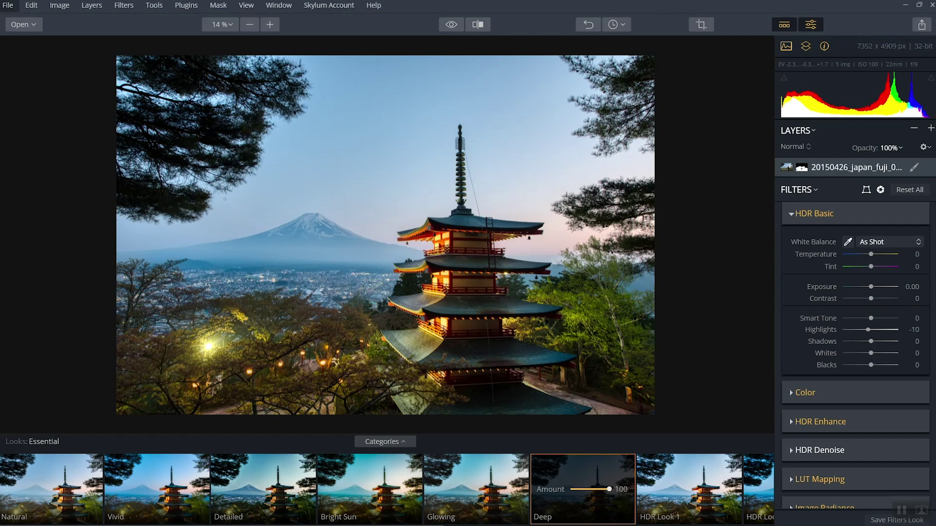
# - Review export settings as 16-bit TIFF at Actual Size, then close the export dialog
pyautogui.click(8, 5)
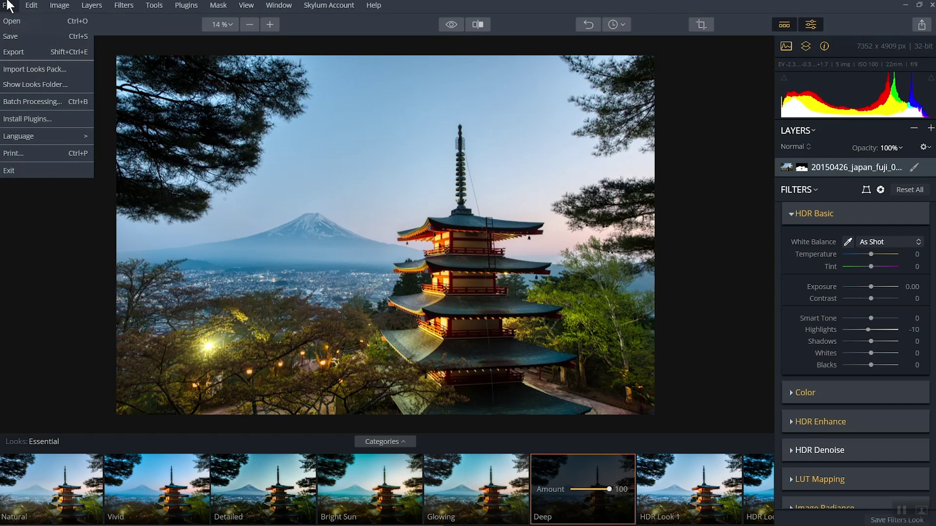
pyautogui.click(36, 54)
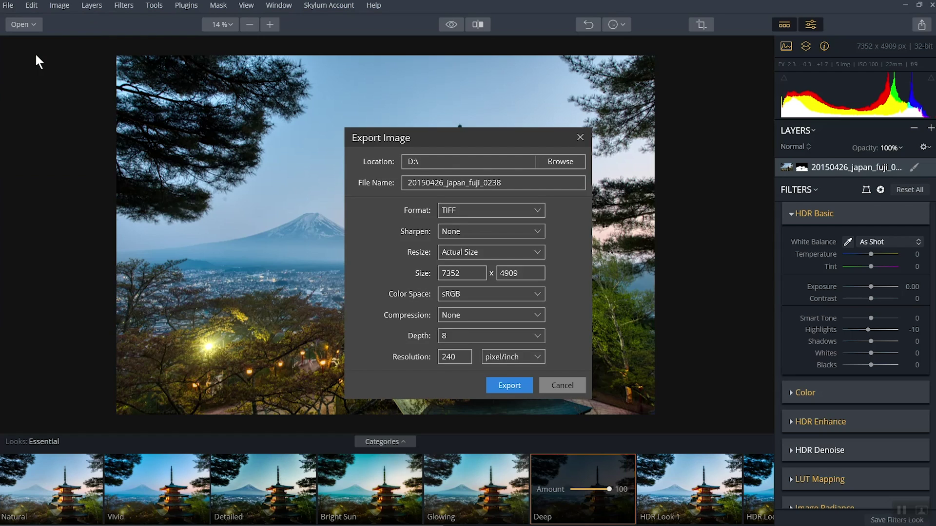
pyautogui.click(537, 208)
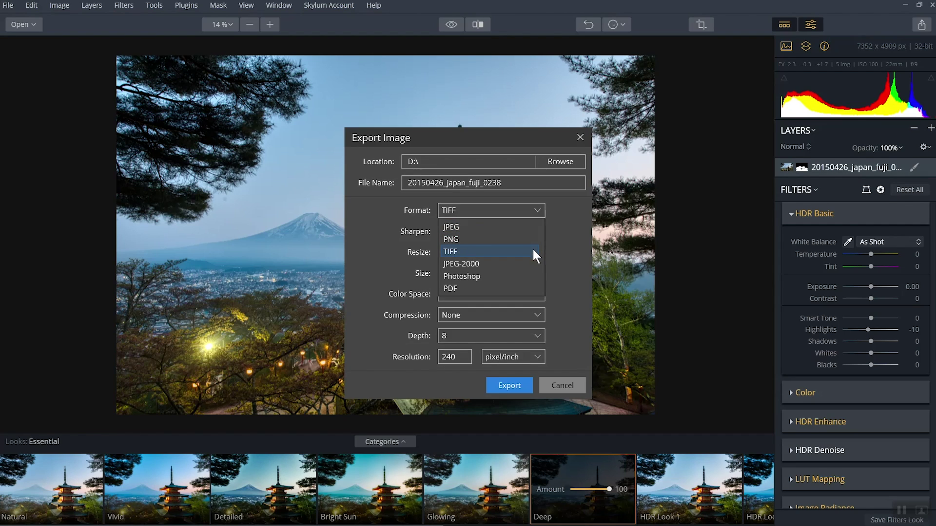
pyautogui.click(566, 281)
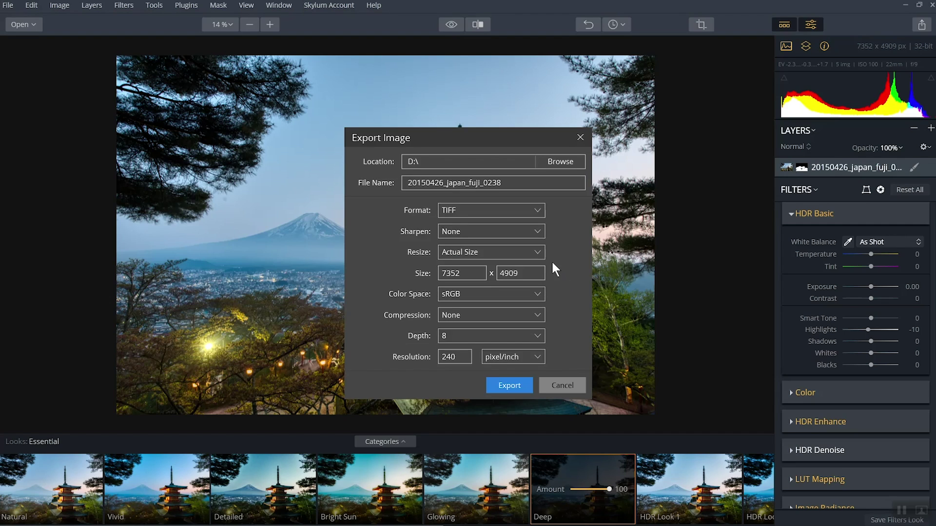
pyautogui.click(538, 252)
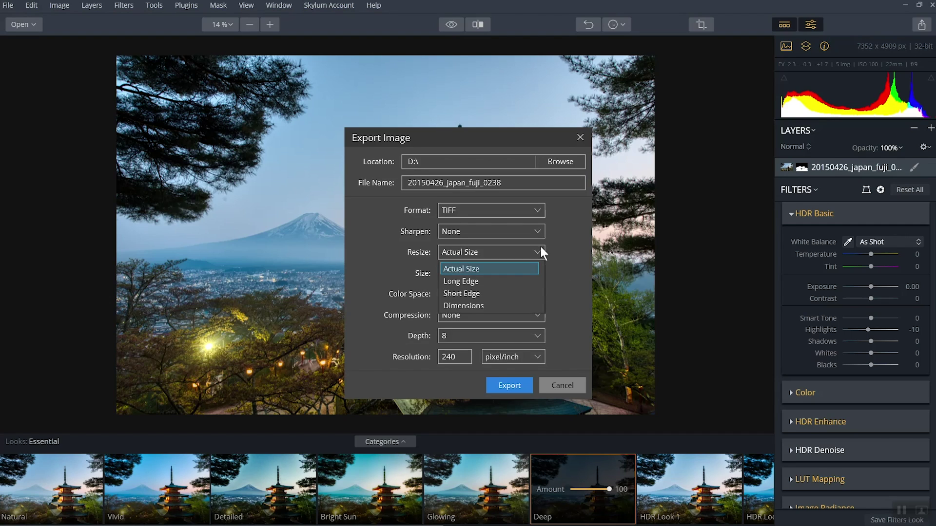
pyautogui.click(540, 249)
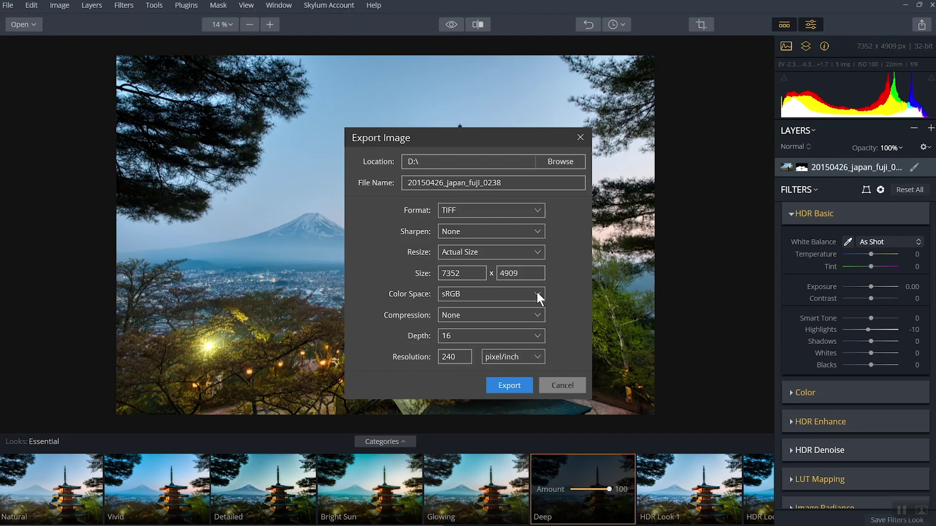
pyautogui.press('Escape')
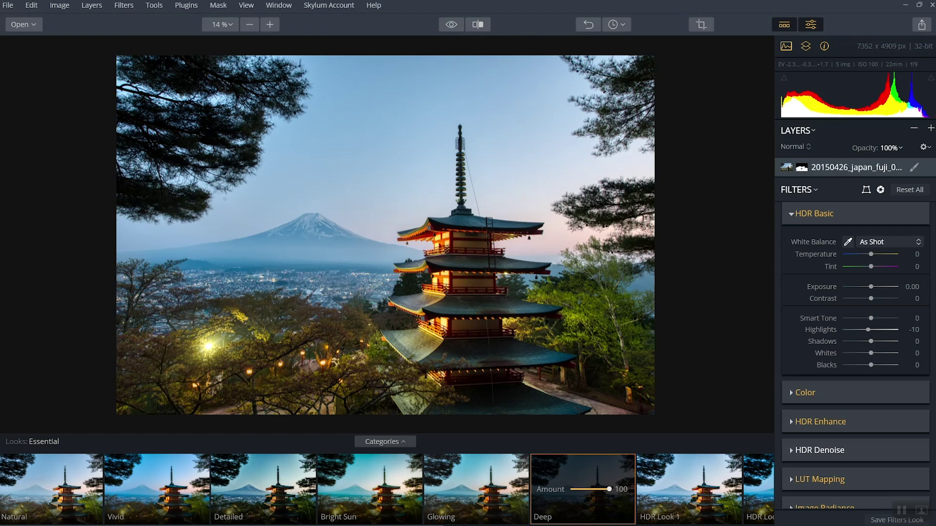